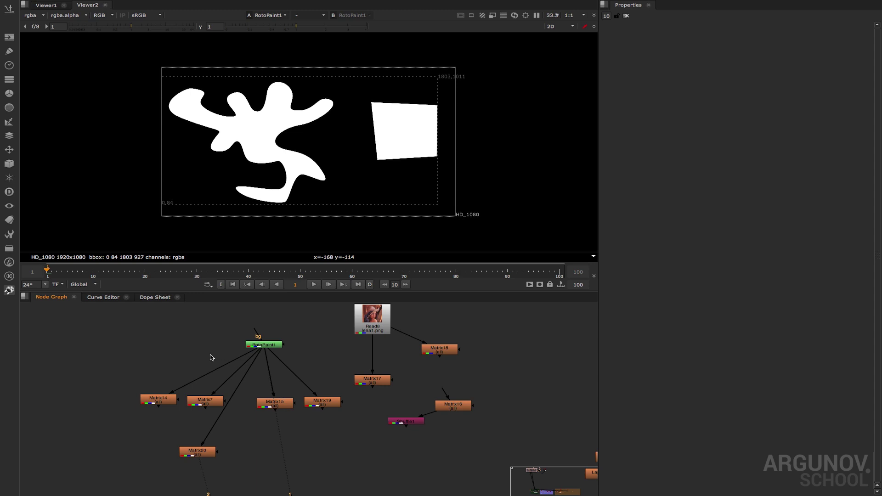
# - Switch to the browser and examine the kernel matrices in the Wikipedia articles on the Sobel and Prewitt operators
pyautogui.hotkey('ctrl', 'Right')
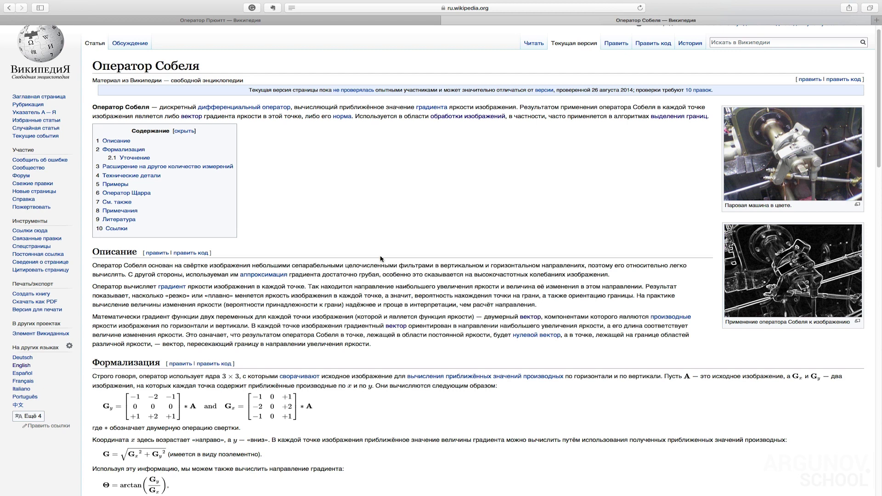
pyautogui.scroll(1, 369, 317)
pyautogui.scroll(-5, 369, 317)
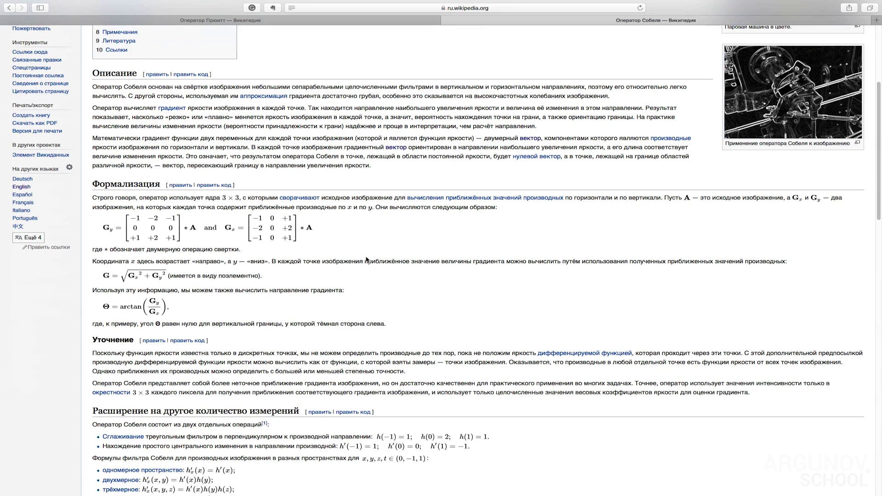
pyautogui.scroll(-3, 366, 260)
pyautogui.scroll(6, 366, 260)
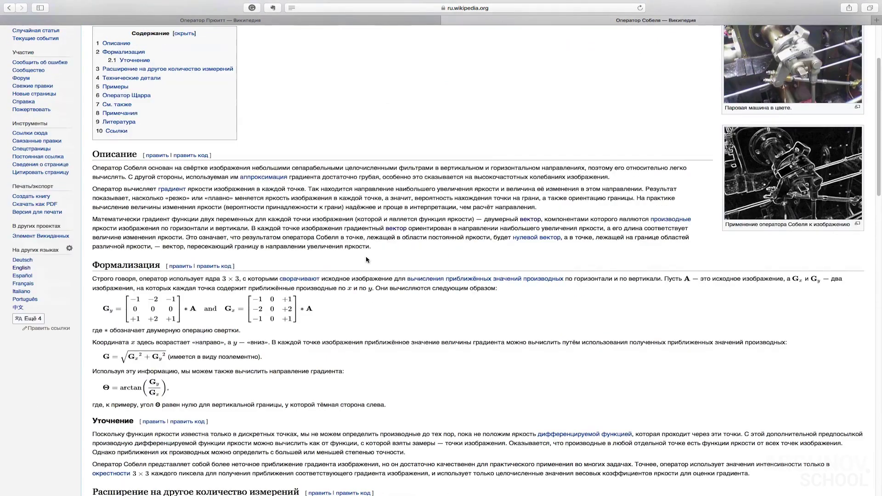
pyautogui.click(279, 23)
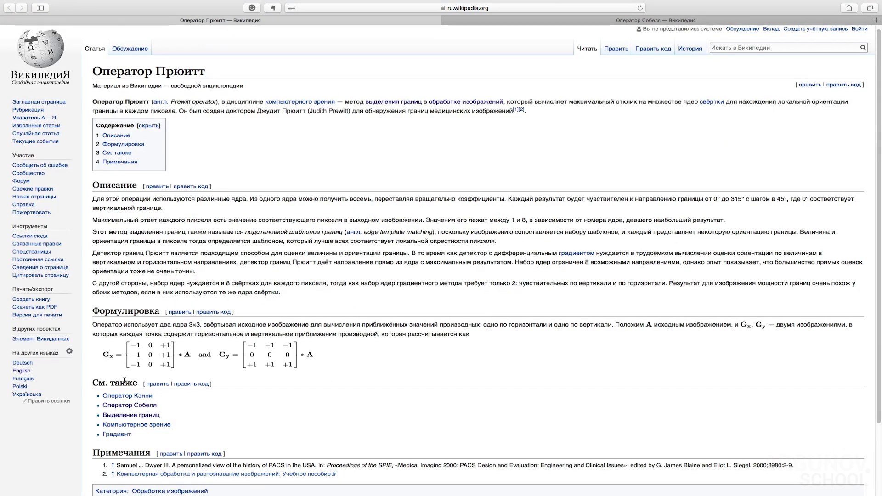
pyautogui.scroll(-2, 125, 381)
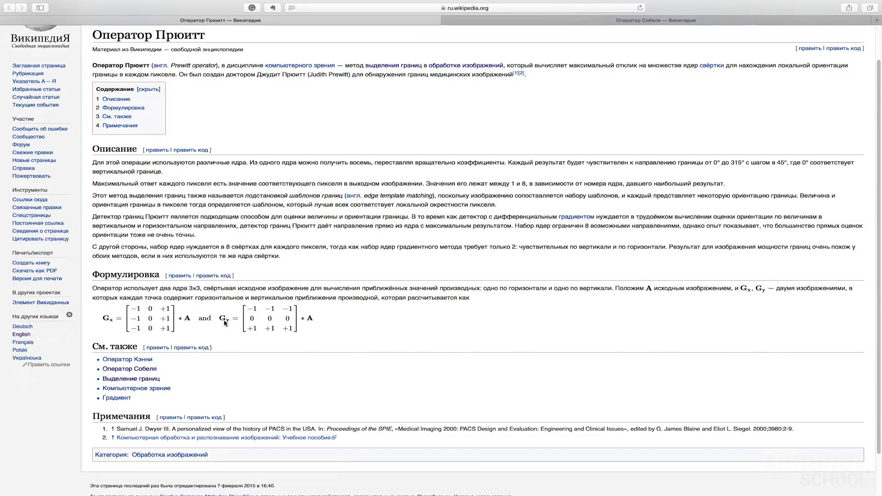
# - Switch back to Nuke, add an EdgeDetect node after the Matrix18 node, and choose sobel as its edge detector
pyautogui.hotkey('ctrl', 'Left')
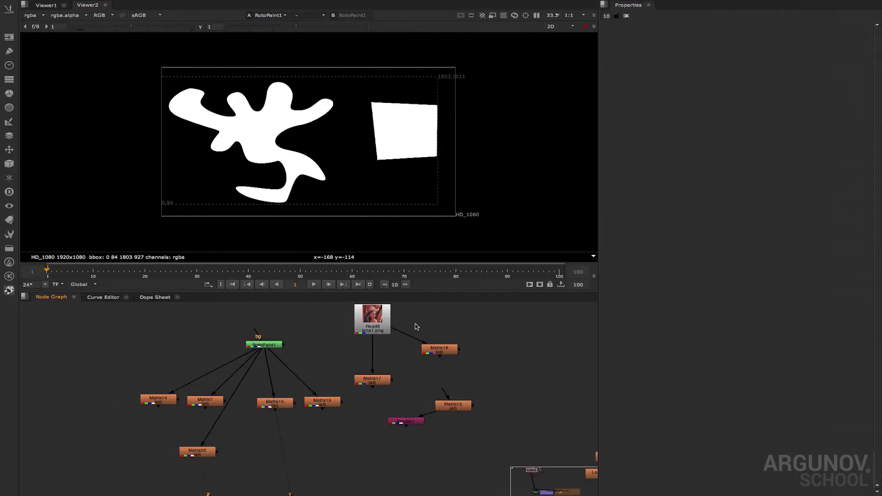
pyautogui.press('Tab')
pyautogui.write('EdgeDetect')
pyautogui.press('Return')
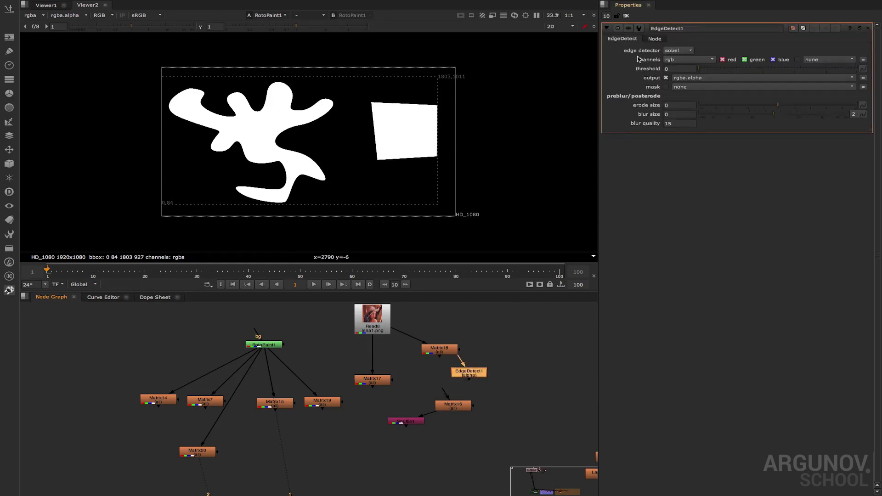
pyautogui.click(677, 51)
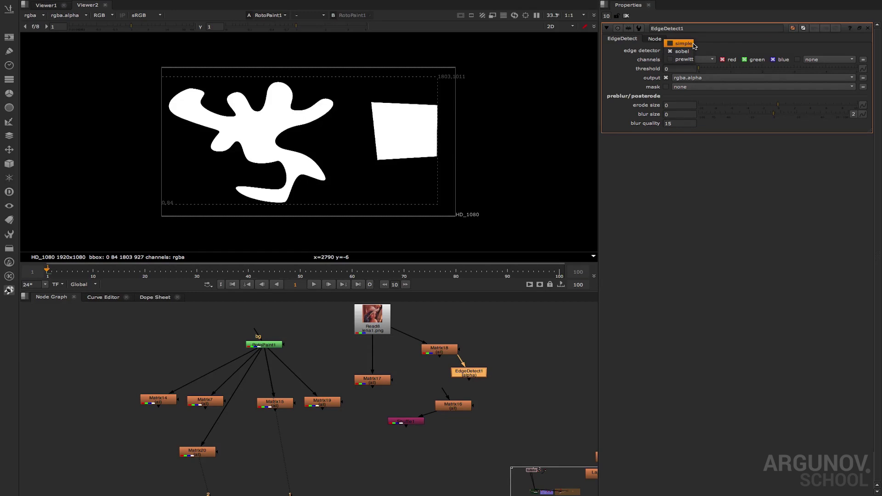
pyautogui.click(693, 51)
# - Check the Sobel operator article in the browser again and return to Nuke
pyautogui.hotkey('ctrl', 'Right')
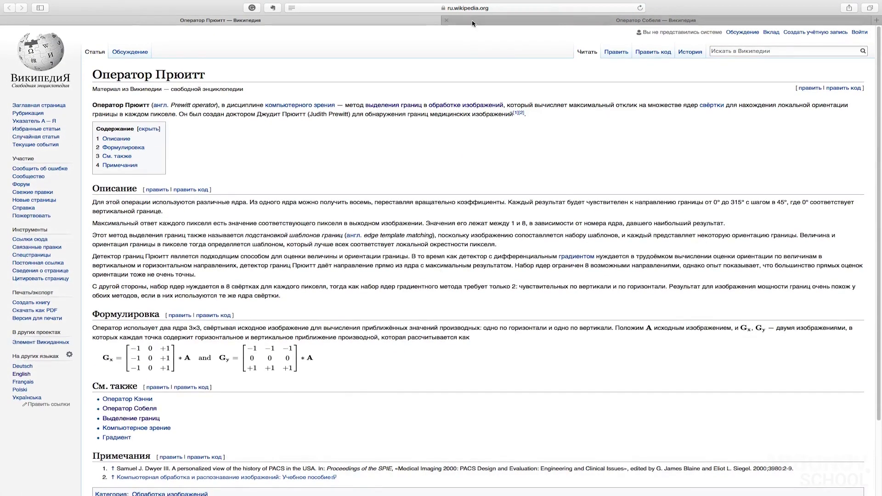
pyautogui.hotkey('ctrl', 'Tab')
pyautogui.hotkey('ctrl', 'Left')
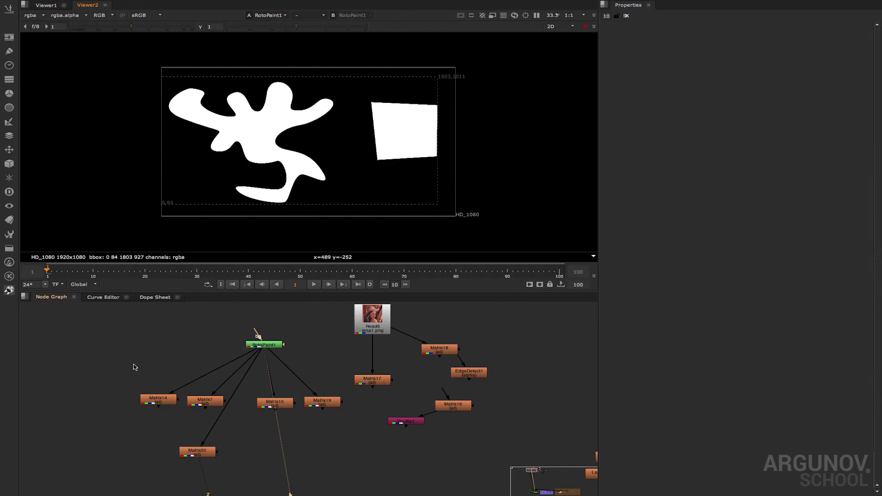
# - Open the properties of Matrix14 and Matrix7 and compare their edge results in the viewer
pyautogui.doubleClick(160, 401)
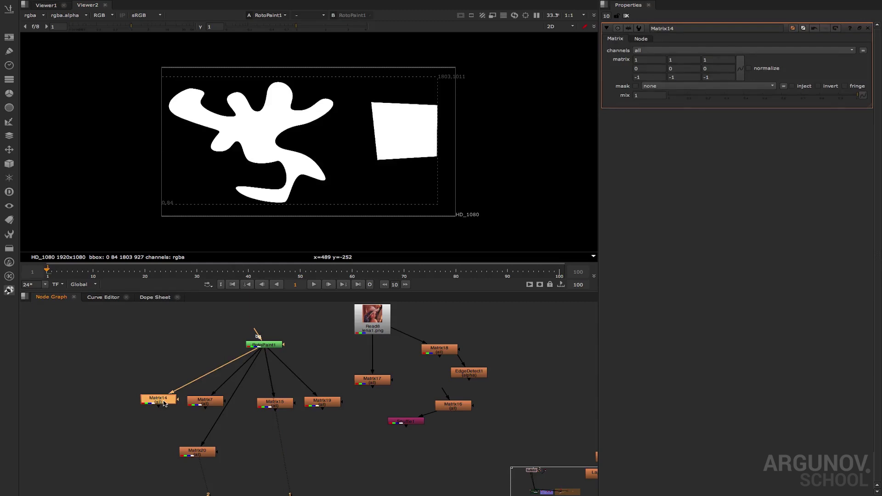
pyautogui.press('1')
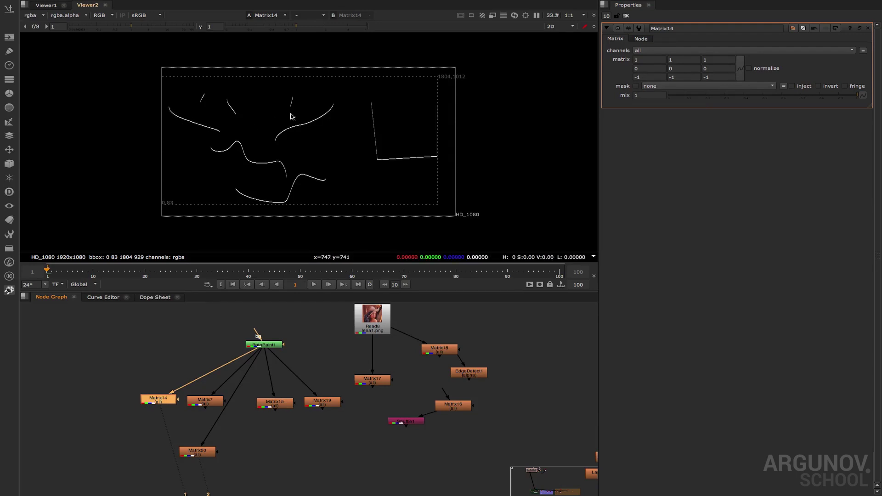
pyautogui.click(200, 405)
pyautogui.press('1')
pyautogui.doubleClick(200, 405)
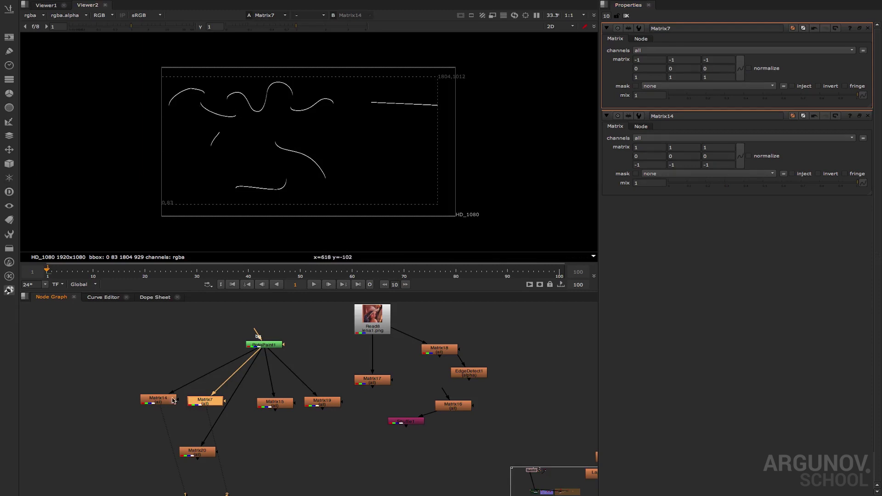
pyautogui.click(160, 401)
pyautogui.press('1')
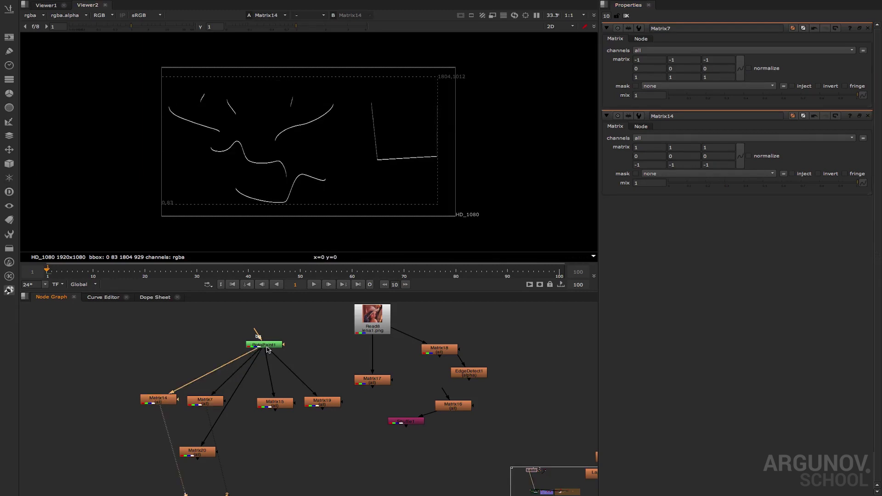
# - Open RotoPaint1 and examine closely where the Matrix14 edges follow or miss the Bezier1 outline, including the negative pixel values
pyautogui.doubleClick(265, 345)
pyautogui.scroll(-3, 251, 102)
pyautogui.scroll(10, 254, 99)
pyautogui.scroll(3, 254, 100)
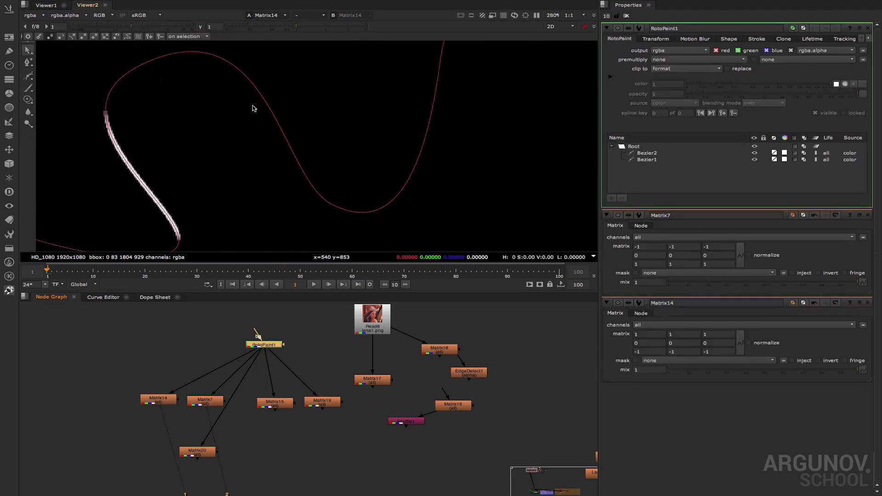
pyautogui.doubleClick(161, 398)
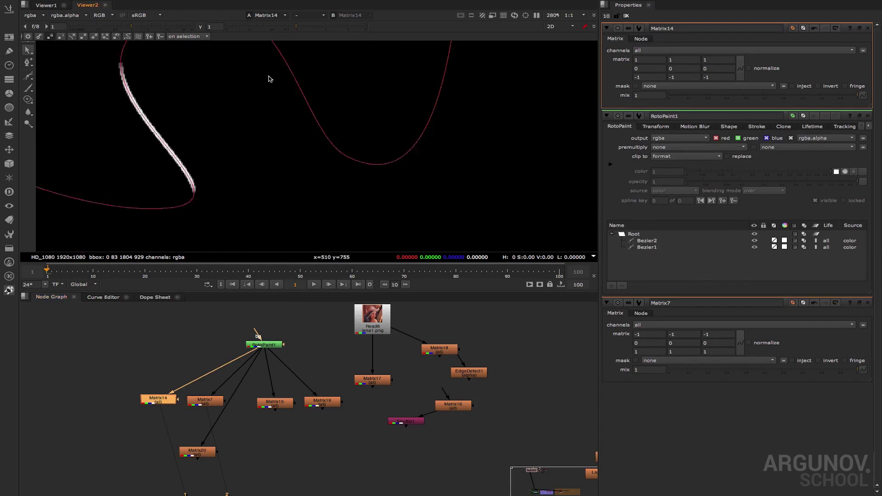
pyautogui.scroll(2, 276, 88)
pyautogui.scroll(-6, 279, 97)
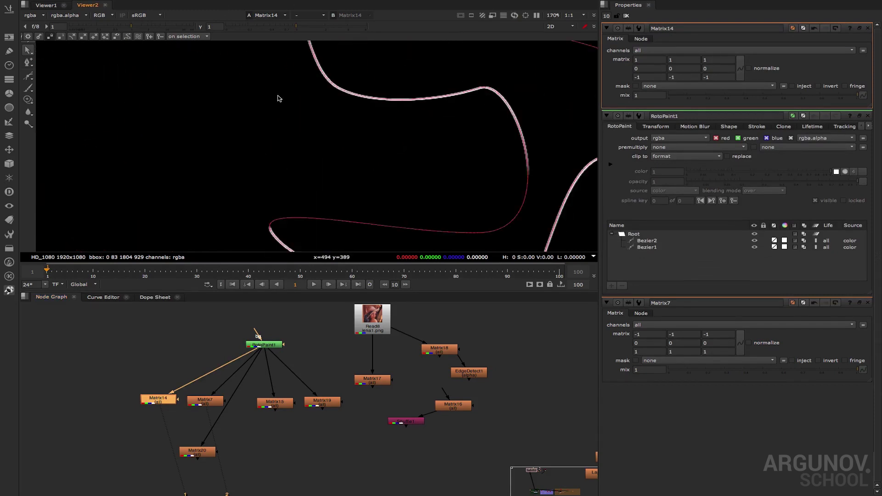
pyautogui.scroll(4, 320, 161)
pyautogui.scroll(4, 319, 160)
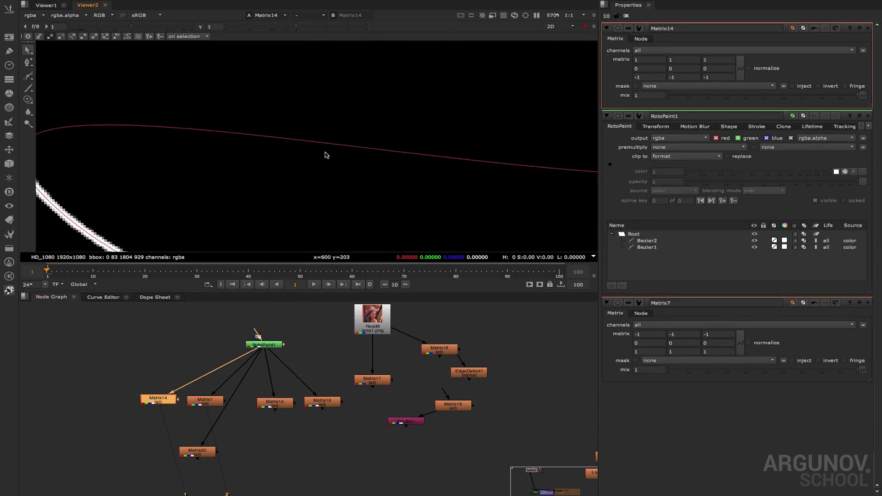
pyautogui.click(329, 145)
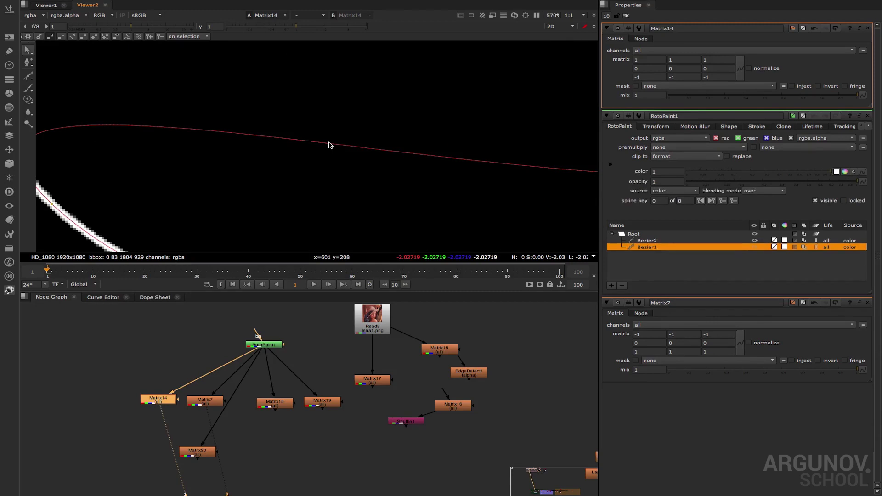
pyautogui.scroll(-10, 328, 144)
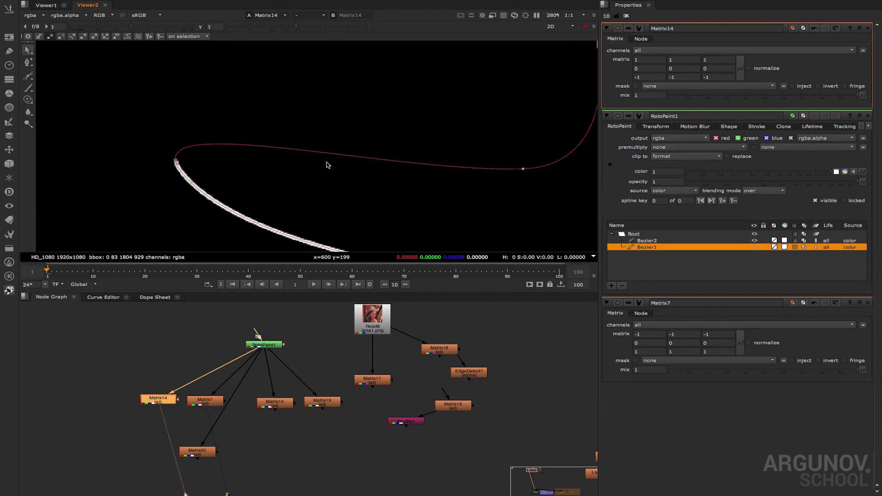
pyautogui.moveTo(307, 123); pyautogui.dragTo(285, 144, button='middle')
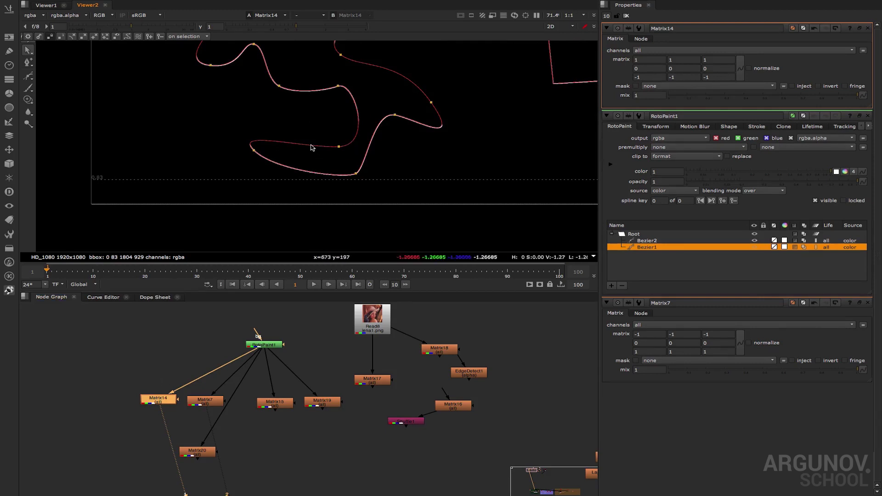
# - Add an Expression node fed by Matrix14 and show it in the viewer
pyautogui.click(147, 430)
pyautogui.press('Tab')
pyautogui.write('ex')
pyautogui.press('Down')
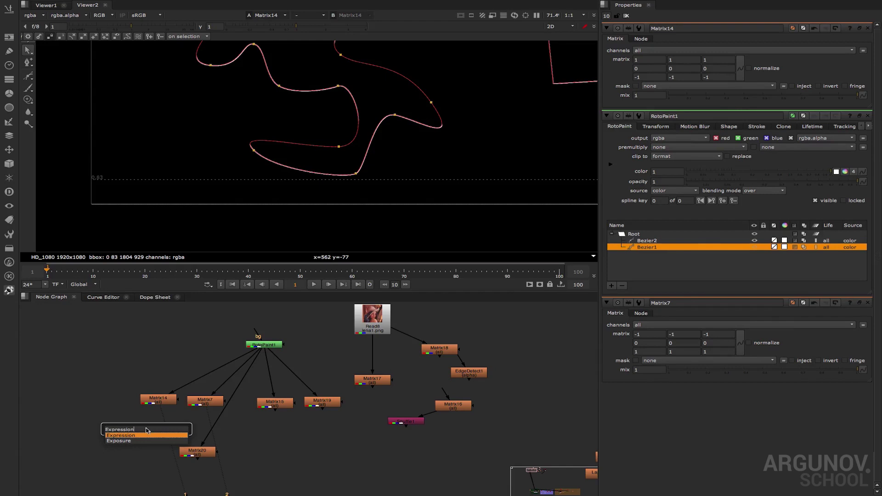
pyautogui.press('Return')
pyautogui.moveTo(145, 417); pyautogui.dragTo(157, 400)
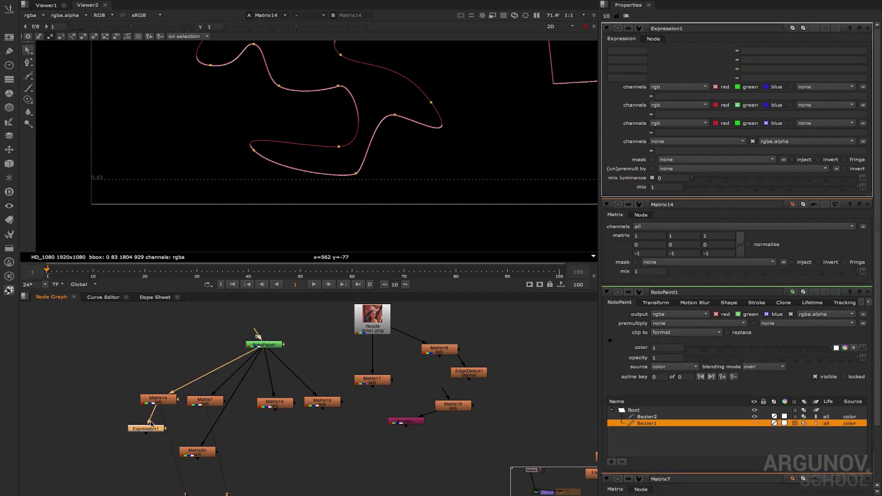
pyautogui.press('1')
# - Set the first expression to abs(r) and apply it to the red, green and blue channels
pyautogui.click(673, 97)
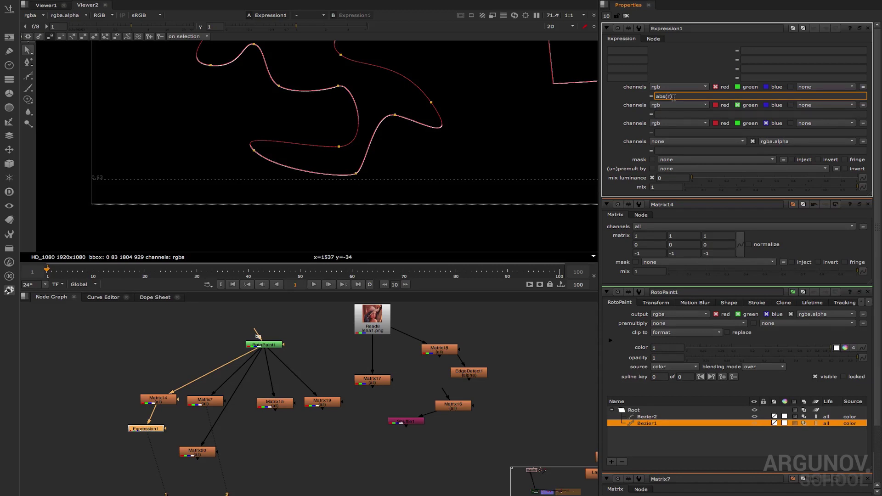
pyautogui.click(737, 86)
pyautogui.click(766, 87)
# - Turn off the viewer overlay and inspect the complete edge outline of both shapes
pyautogui.click(238, 306)
pyautogui.press('o')
pyautogui.scroll(-3, 315, 84)
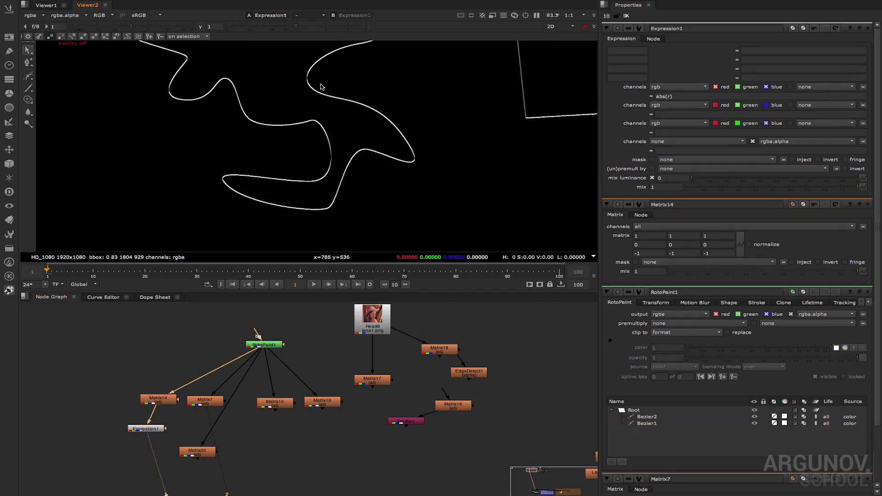
pyautogui.moveTo(320, 88); pyautogui.dragTo(307, 134, button='middle')
pyautogui.scroll(1, 307, 135)
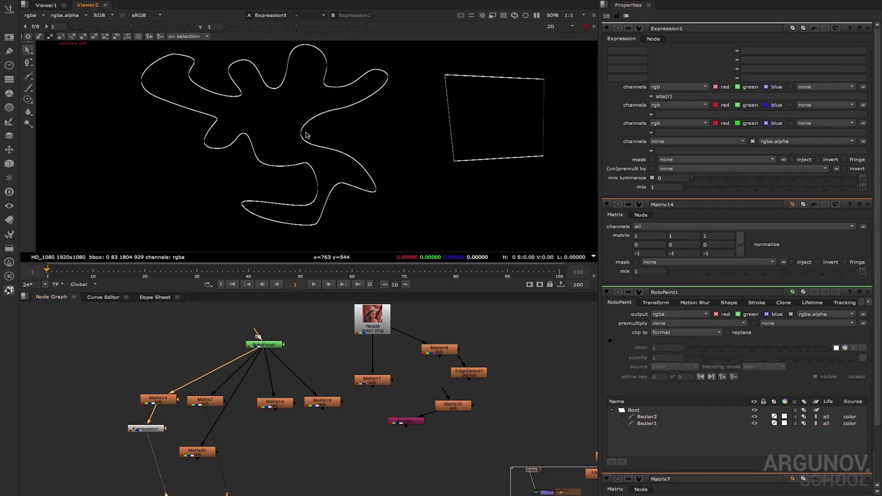
pyautogui.moveTo(412, 106); pyautogui.dragTo(321, 119, button='middle')
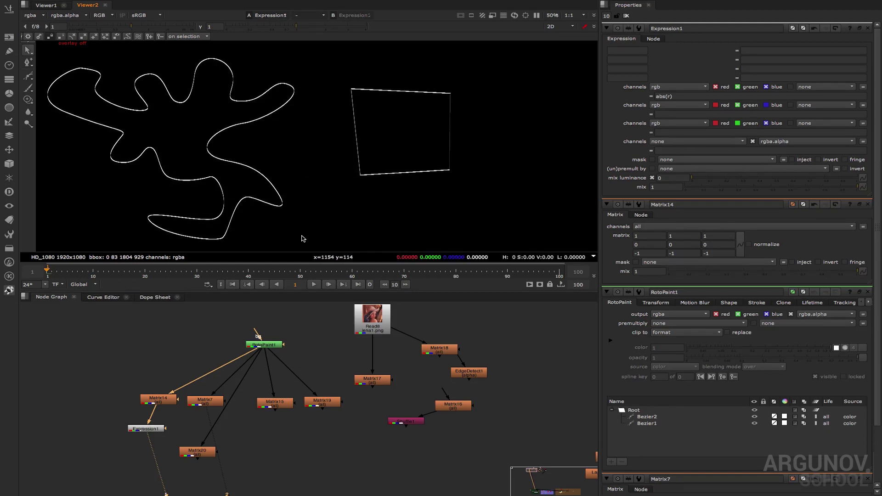
# - Reconnect the input of Expression1 from Matrix14 to Matrix7
pyautogui.click(164, 410)
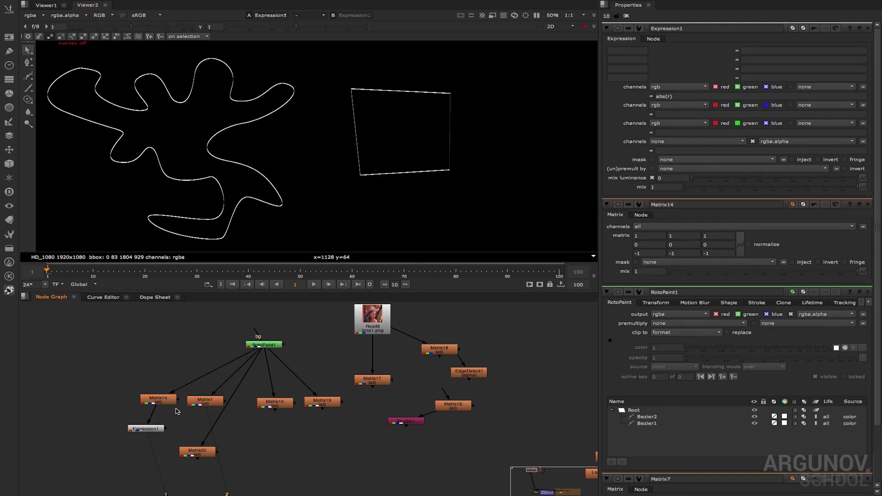
pyautogui.moveTo(159, 426); pyautogui.dragTo(208, 404)
# - Open the properties of Matrix15 and Matrix19 and compare their edge results in the viewer
pyautogui.click(281, 407)
pyautogui.doubleClick(282, 407)
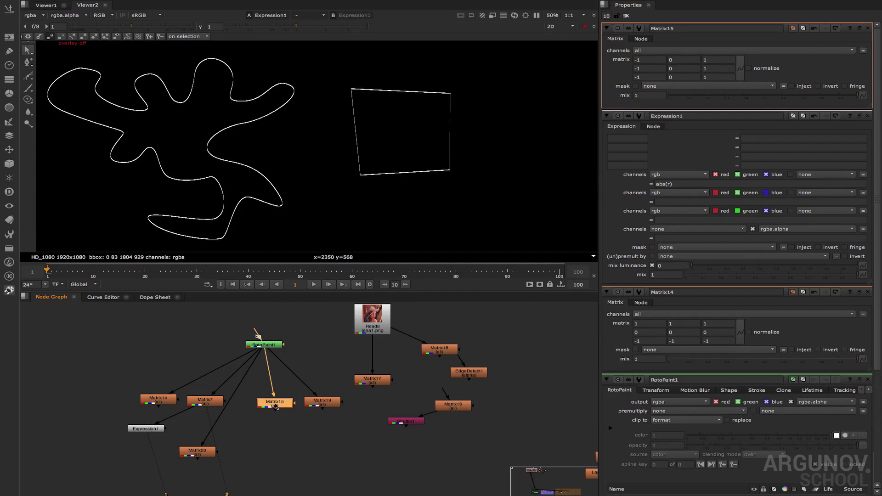
pyautogui.press('1')
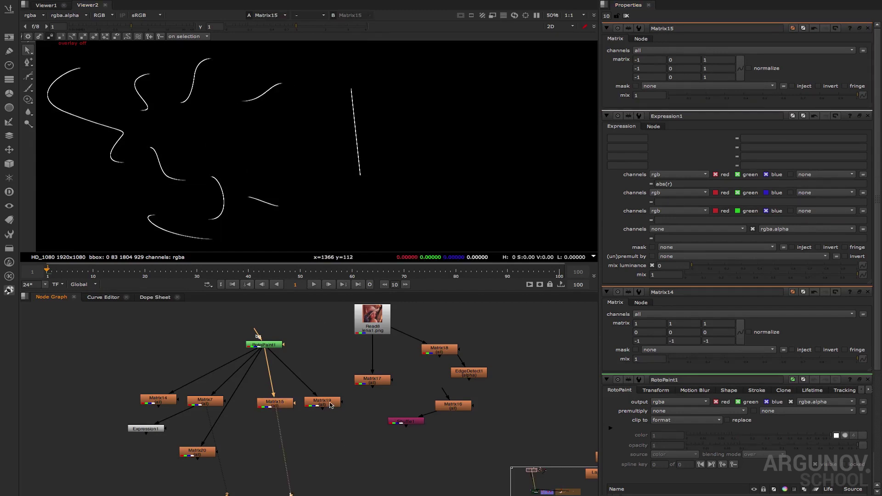
pyautogui.doubleClick(329, 404)
pyautogui.press('1')
pyautogui.click(274, 402)
pyautogui.press('1')
# - Feed Expression1 from Matrix15 and show it in the viewer
pyautogui.moveTo(274, 409); pyautogui.dragTo(266, 426)
pyautogui.press('1')
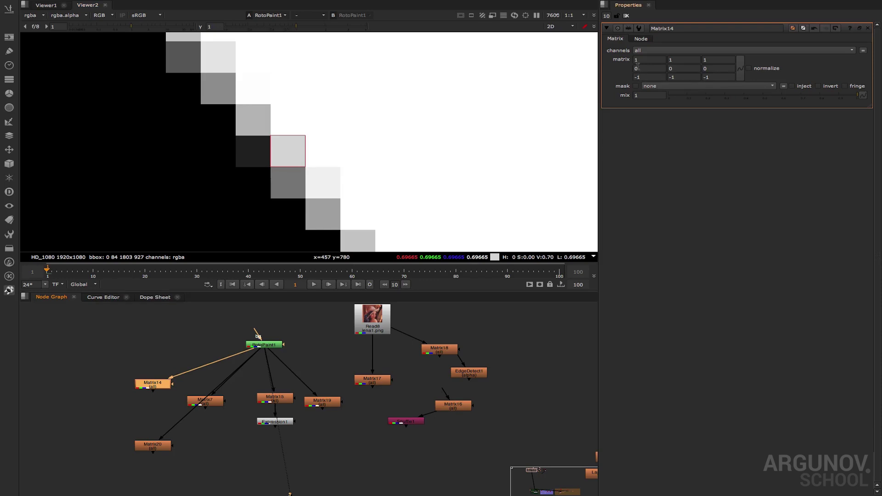
# - Review the top row of the Matrix14 kernel and sample the matching 3x3 pixel area on the RotoPaint1 edge
pyautogui.click(638, 60)
pyautogui.click(719, 60)
pyautogui.click(307, 157)
pyautogui.keyDown('ctrl'); pyautogui.keyDown('shift'); pyautogui.moveTo(252, 112); pyautogui.dragTo(331, 184); pyautogui.keyUp('shift'); pyautogui.keyUp('ctrl')
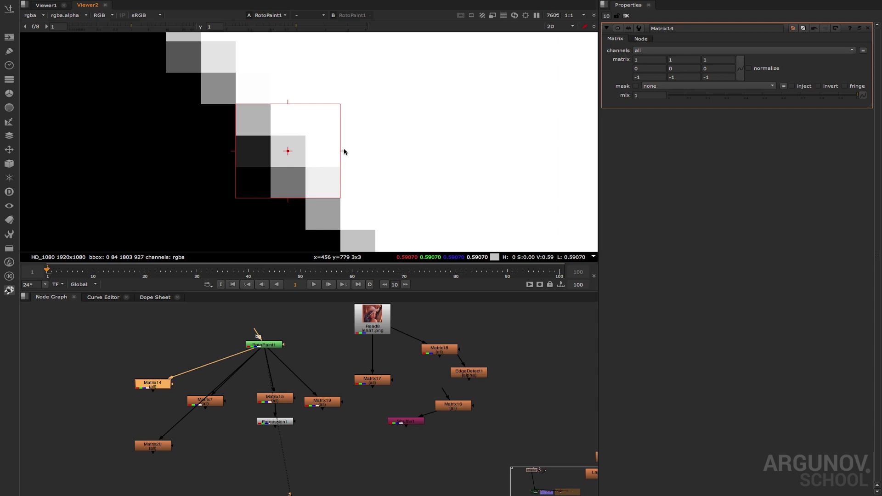
# - Sample the upper and lower three-pixel rows of the 3x3 area, and the middle pixel of each row
pyautogui.keyDown('ctrl'); pyautogui.click(257, 129); pyautogui.keyUp('ctrl')
pyautogui.keyDown('ctrl'); pyautogui.moveTo(282, 133); pyautogui.dragTo(327, 132); pyautogui.keyUp('ctrl')
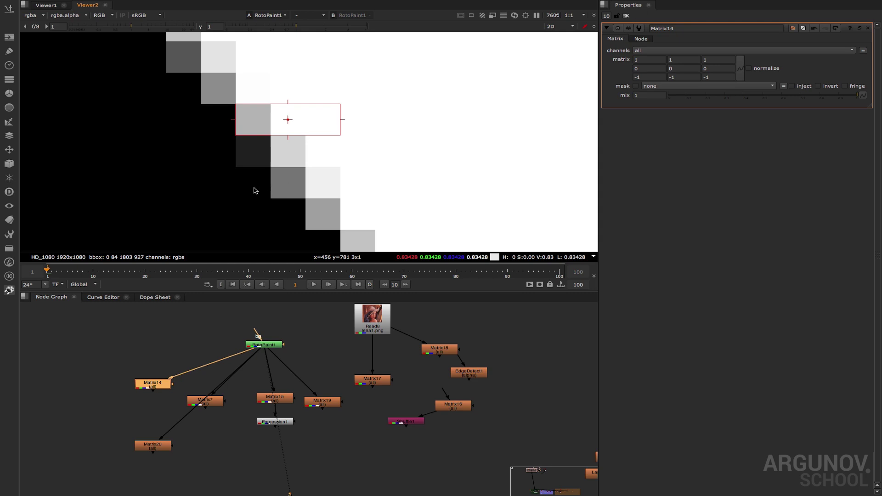
pyautogui.keyDown('ctrl'); pyautogui.moveTo(255, 190); pyautogui.dragTo(321, 191); pyautogui.keyUp('ctrl')
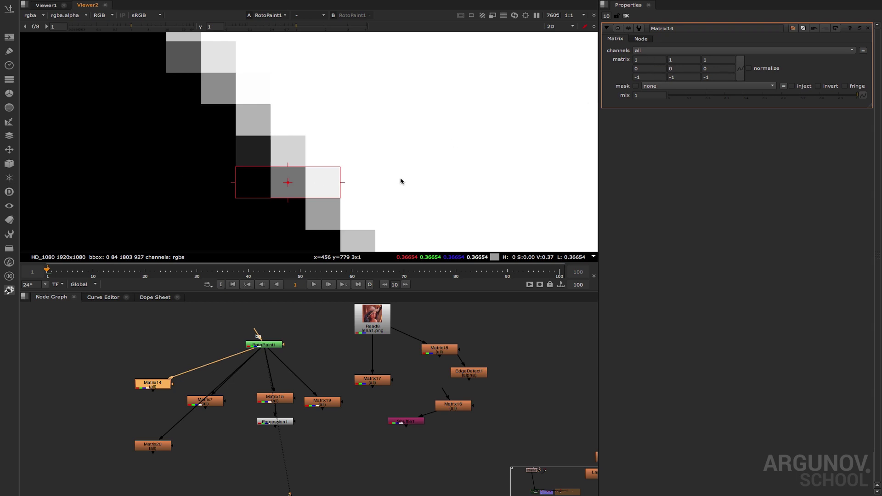
pyautogui.keyDown('ctrl'); pyautogui.click(294, 127); pyautogui.keyUp('ctrl')
pyautogui.keyDown('ctrl'); pyautogui.click(298, 185); pyautogui.keyUp('ctrl')
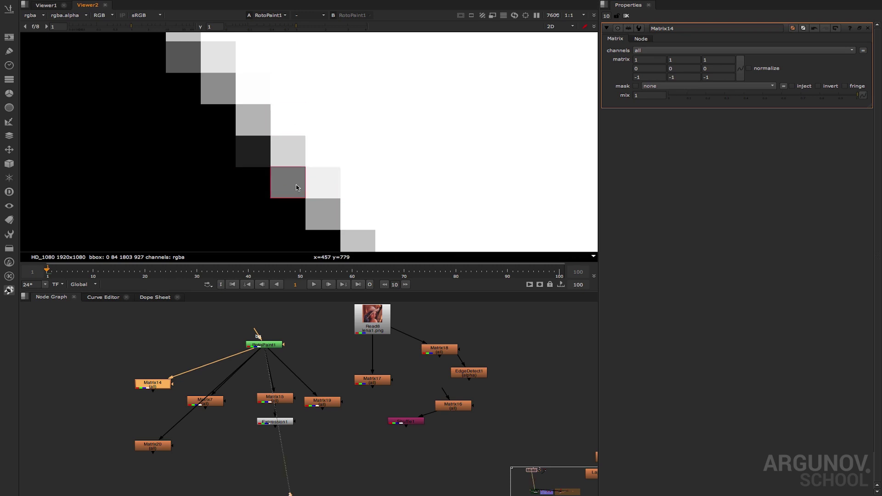
# - Resample the upper and lower three-pixel rows of the 3x3 area on the RotoPaint1 edge, alternating between them
pyautogui.keyDown('ctrl'); pyautogui.keyDown('shift'); pyautogui.moveTo(254, 125); pyautogui.dragTo(327, 122); pyautogui.keyUp('shift'); pyautogui.keyUp('ctrl')
pyautogui.keyDown('ctrl'); pyautogui.keyDown('shift'); pyautogui.moveTo(256, 181); pyautogui.dragTo(315, 186); pyautogui.keyUp('shift'); pyautogui.keyUp('ctrl')
pyautogui.keyDown('ctrl'); pyautogui.keyDown('shift'); pyautogui.moveTo(259, 122); pyautogui.dragTo(324, 127); pyautogui.keyUp('shift'); pyautogui.keyUp('ctrl')
pyautogui.keyDown('ctrl'); pyautogui.keyDown('shift'); pyautogui.moveTo(252, 178); pyautogui.dragTo(323, 191); pyautogui.keyUp('shift'); pyautogui.keyUp('ctrl')
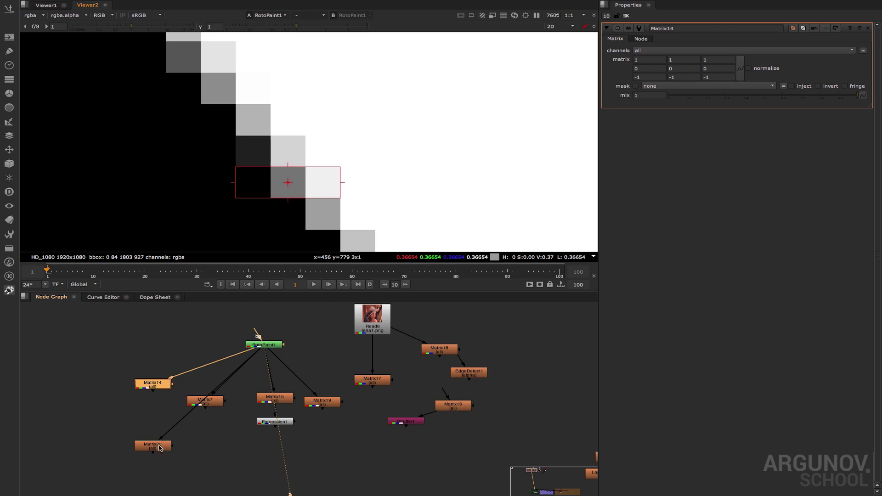
# - Reposition Matrix14 and Matrix20 closer together in the node graph and open Matrix20's properties
pyautogui.moveTo(163, 392); pyautogui.dragTo(152, 391)
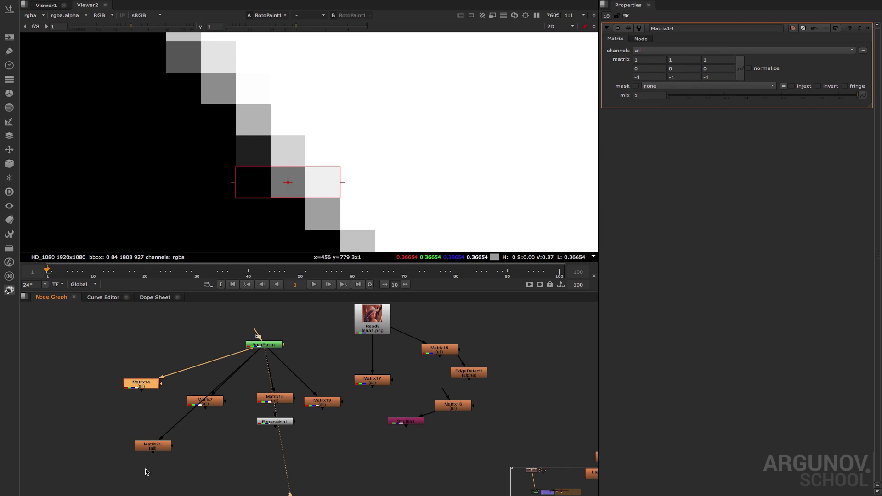
pyautogui.moveTo(152, 445); pyautogui.dragTo(148, 420)
pyautogui.doubleClick(149, 423)
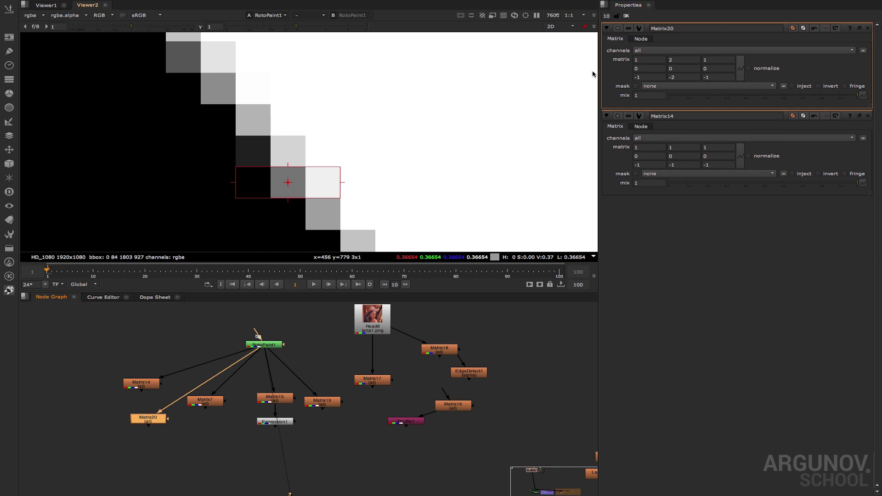
# - Sample the upper middle pixel on the RotoPaint1 edge and compare its value in the Matrix14 and Matrix20 results
pyautogui.keyDown('ctrl'); pyautogui.click(295, 148); pyautogui.keyUp('ctrl')
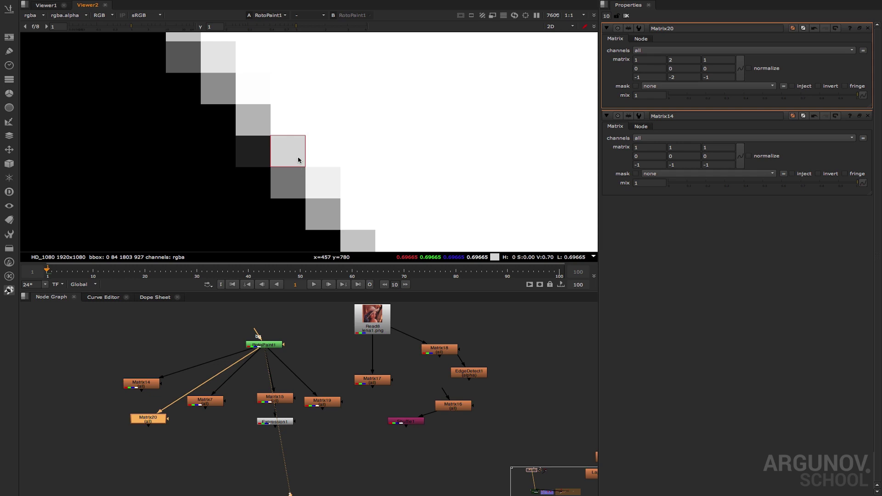
pyautogui.click(141, 383)
pyautogui.press('2')
pyautogui.click(154, 418)
pyautogui.press('1')
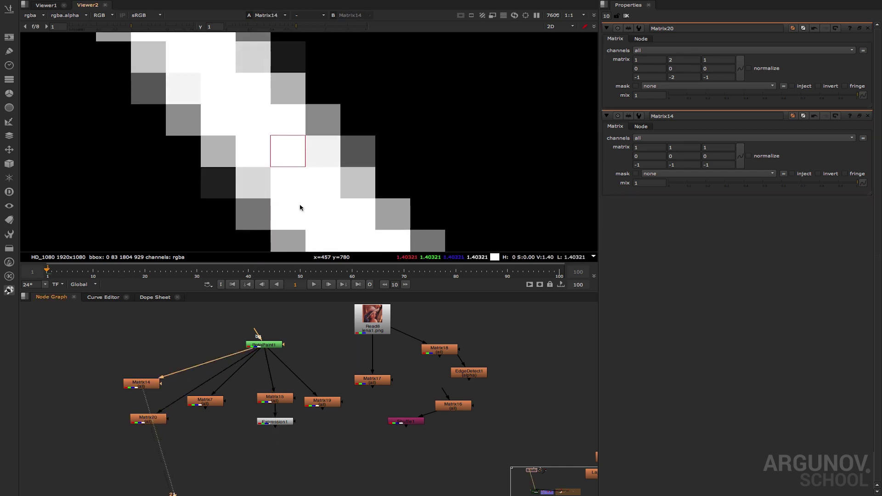
# - Examine the detected edge lines in the Matrix20 result, from the whole frame down to the fading end of the curve
pyautogui.press('f')
pyautogui.scroll(15, 299, 149)
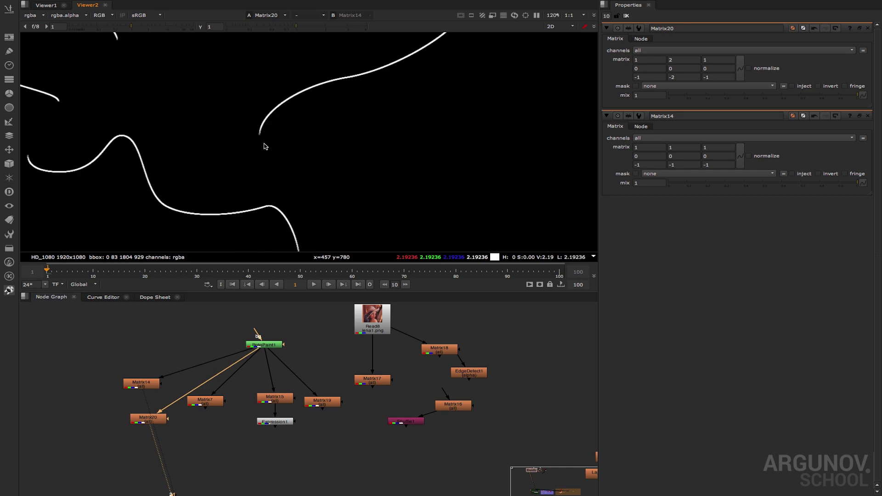
pyautogui.scroll(-2, 271, 138)
pyautogui.scroll(1, 285, 159)
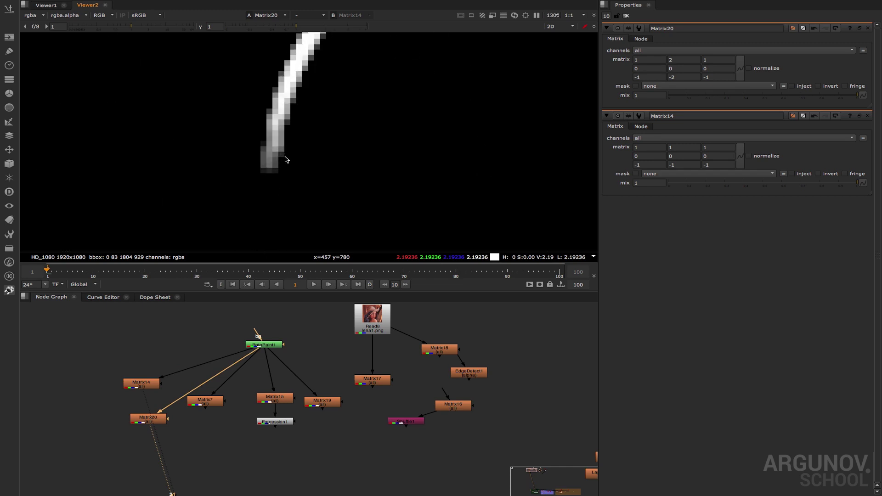
pyautogui.scroll(-1, 286, 159)
pyautogui.scroll(-5, 286, 159)
pyautogui.scroll(4, 286, 159)
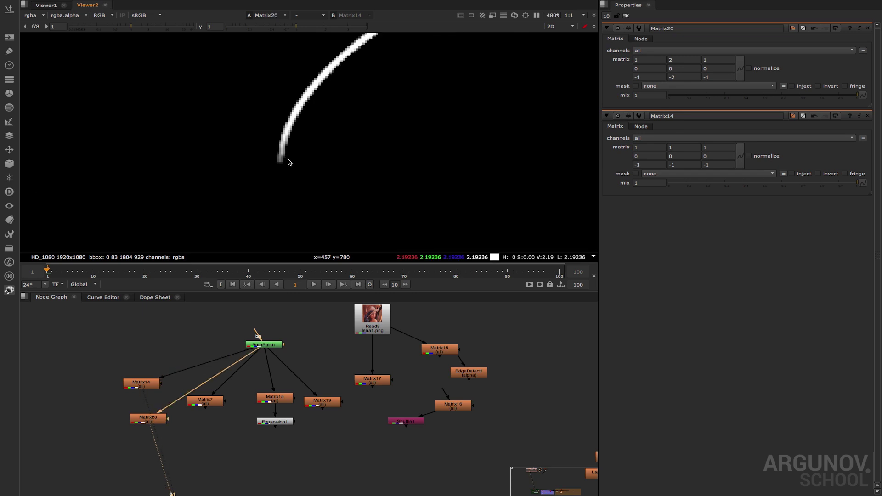
pyautogui.scroll(-2, 287, 158)
pyautogui.scroll(5, 283, 155)
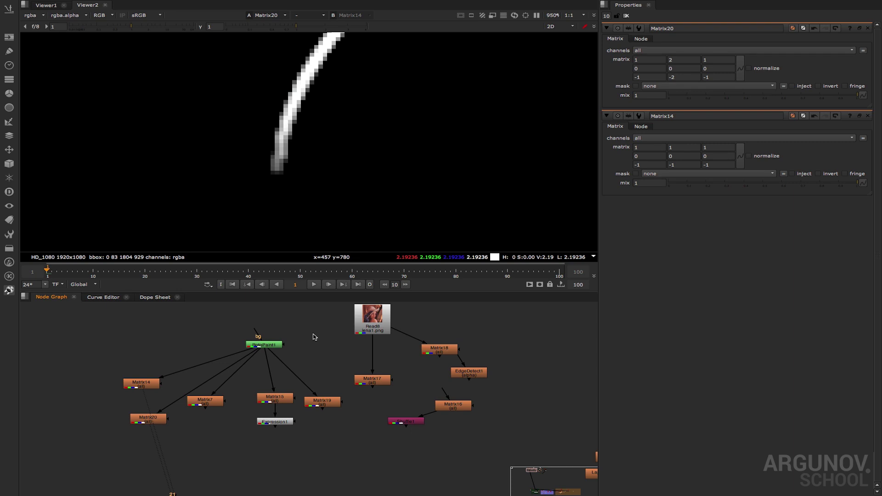
# - Open only Matrix18's 5x5 kernel, show its result in the viewer, and toggle the node off and on for comparison
pyautogui.click(508, 350)
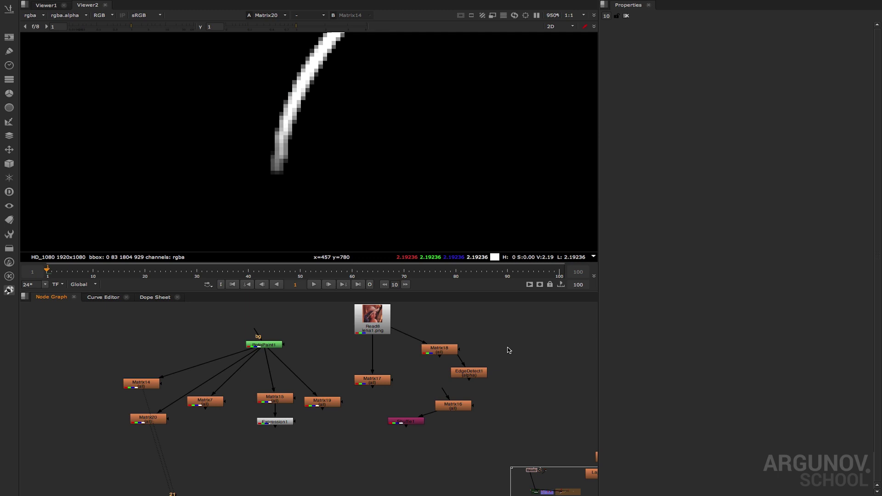
pyautogui.doubleClick(436, 351)
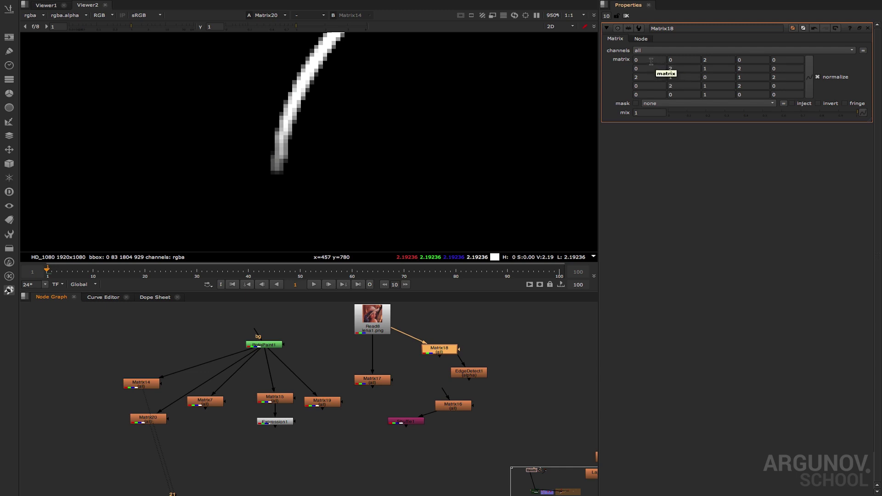
pyautogui.click(646, 59)
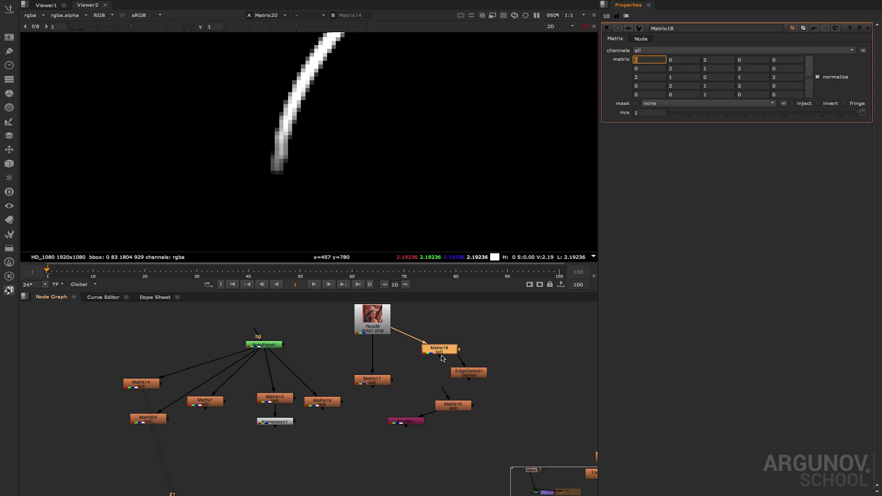
pyautogui.click(441, 357)
pyautogui.press('1')
pyautogui.scroll(-15, 400, 159)
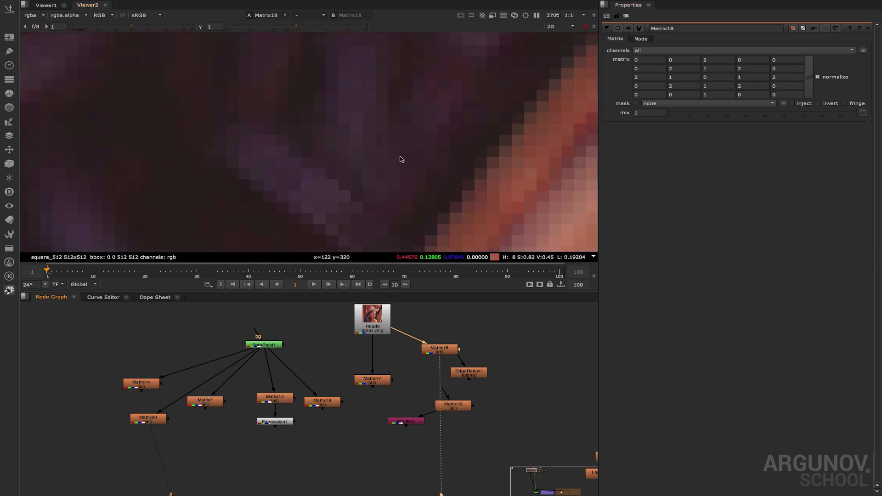
pyautogui.scroll(4, 309, 119)
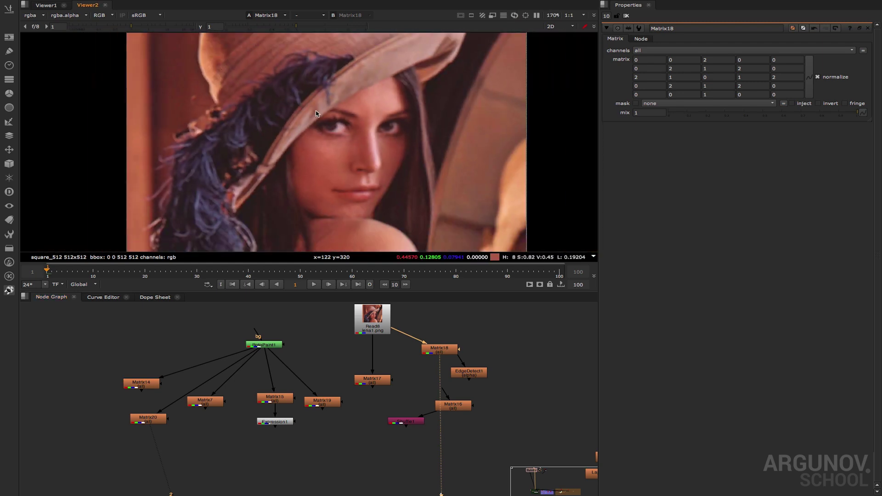
pyautogui.click(442, 353)
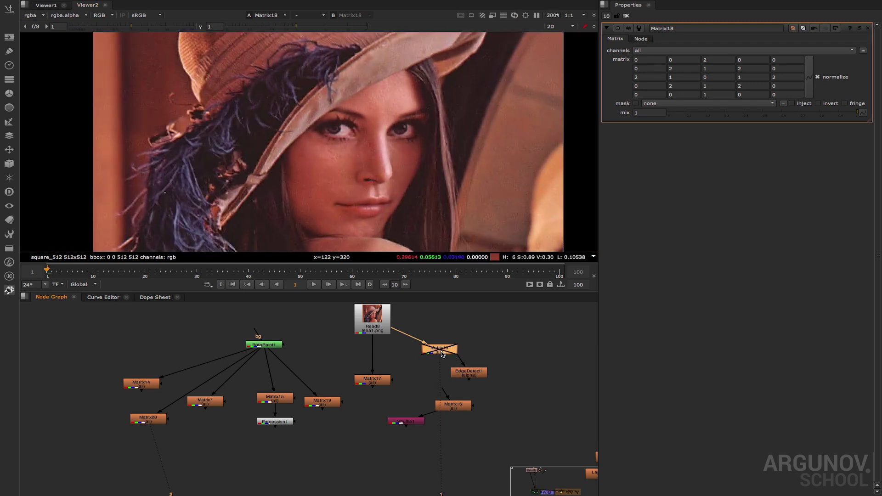
pyautogui.click(506, 362)
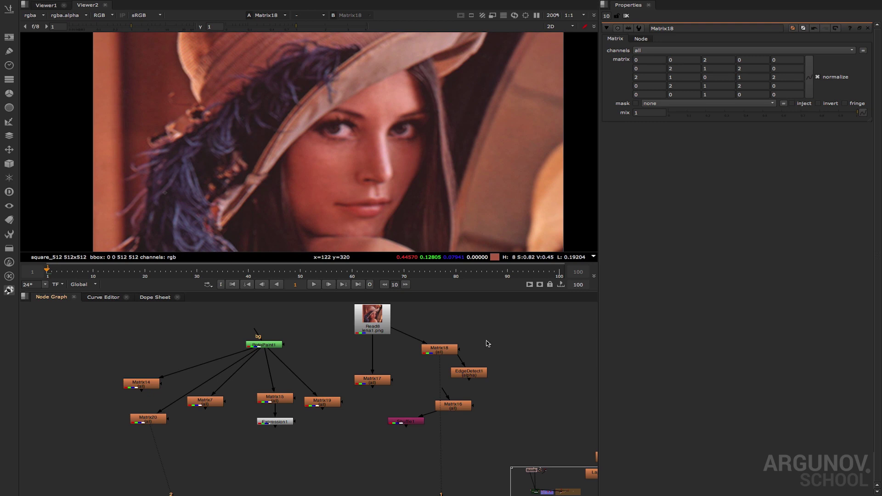
pyautogui.click(13, 107)
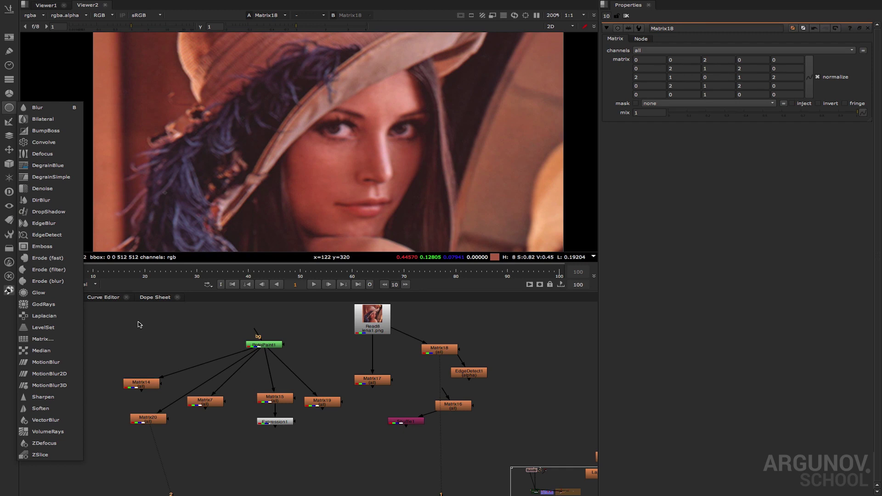
pyautogui.click(140, 324)
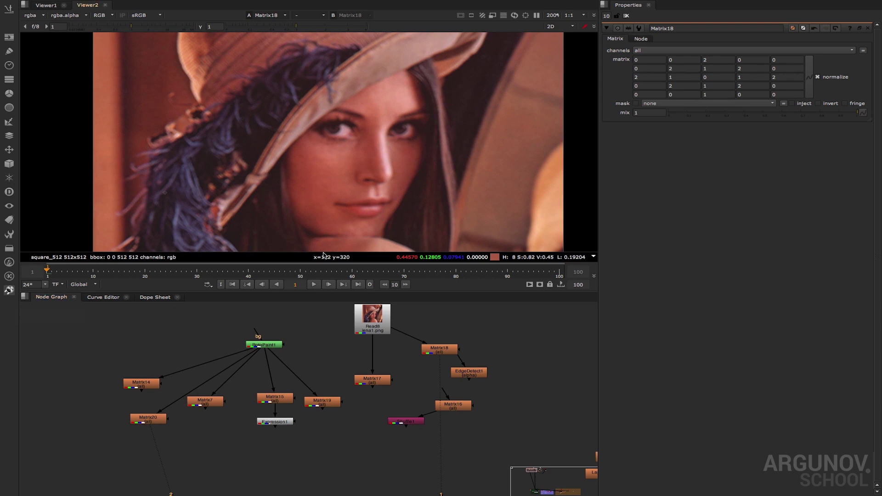
# - Show the Read8 image in the viewer and examine the cheek and eye areas at pixel level
pyautogui.click(381, 328)
pyautogui.press('1')
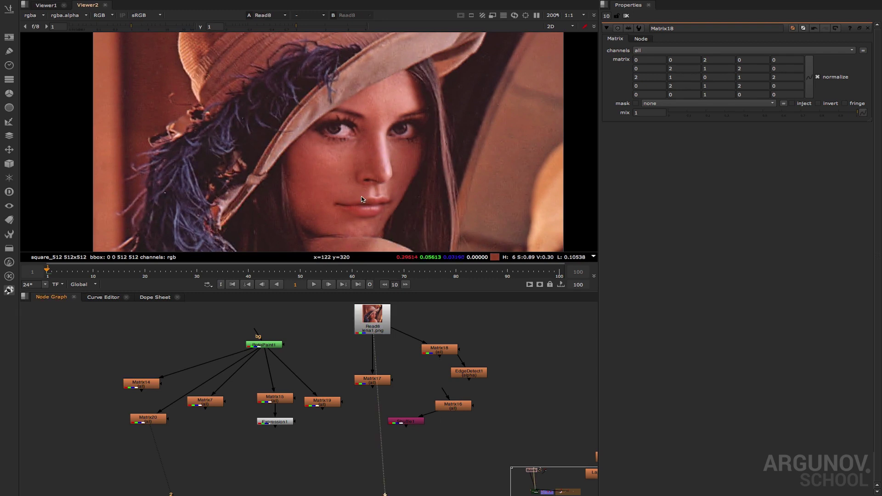
pyautogui.scroll(8, 314, 158)
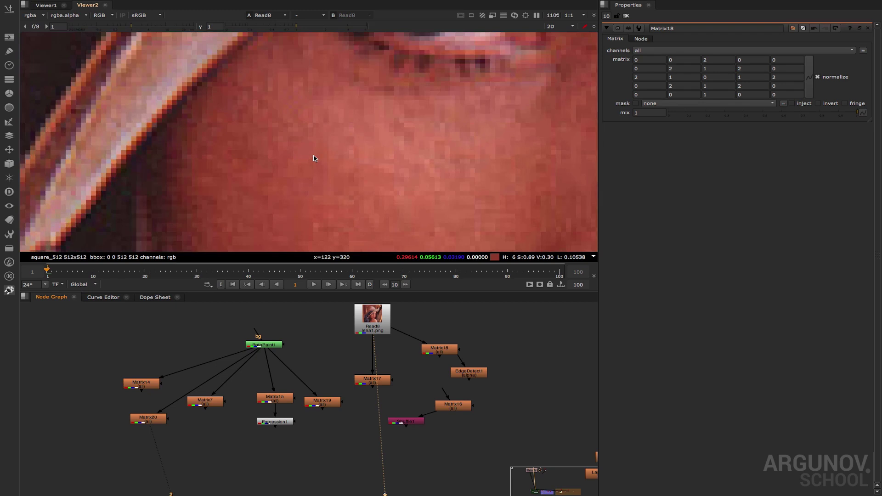
pyautogui.scroll(5, 314, 158)
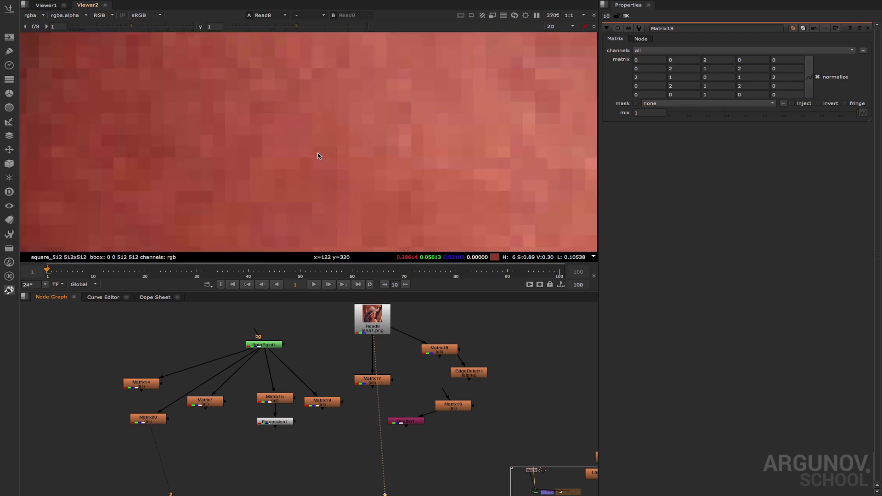
pyautogui.scroll(-10, 320, 154)
pyautogui.scroll(8, 348, 176)
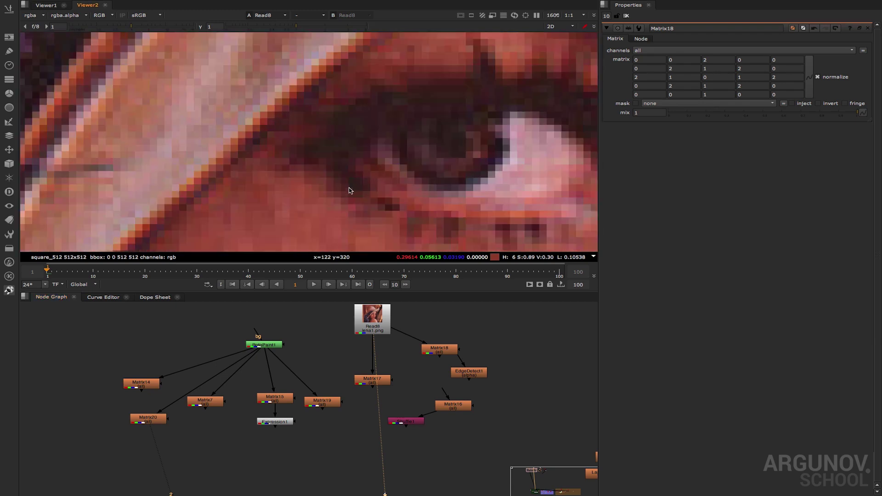
# - Sample a 7x7 pixel area just below the outer corner of the eye in the Read8 image
pyautogui.keyDown('ctrl'); pyautogui.click(353, 204); pyautogui.keyUp('ctrl')
pyautogui.moveTo(381, 218); pyautogui.dragTo(354, 169, button='middle')
pyautogui.scroll(-4, 353, 164)
pyautogui.scroll(6, 350, 164)
pyautogui.keyDown('ctrl'); pyautogui.keyDown('shift'); pyautogui.moveTo(279, 121); pyautogui.dragTo(346, 185); pyautogui.keyUp('shift'); pyautogui.keyUp('ctrl')
pyautogui.scroll(-4, 325, 154)
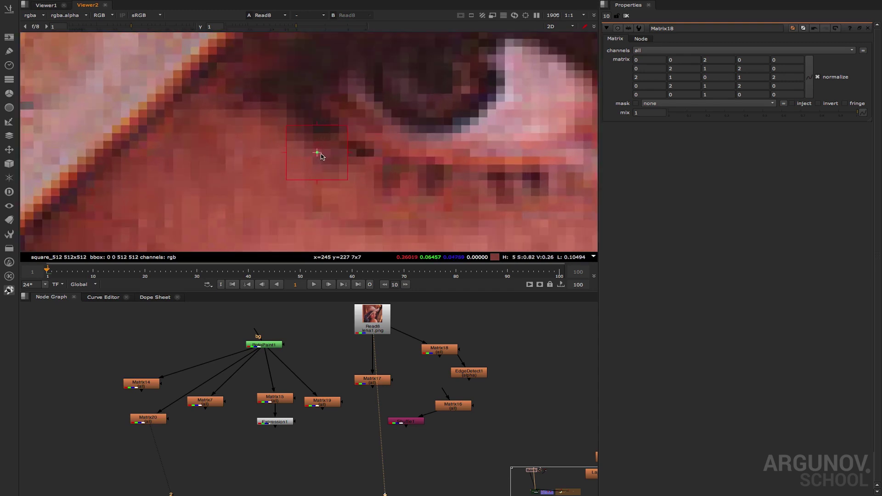
pyautogui.scroll(6, 316, 151)
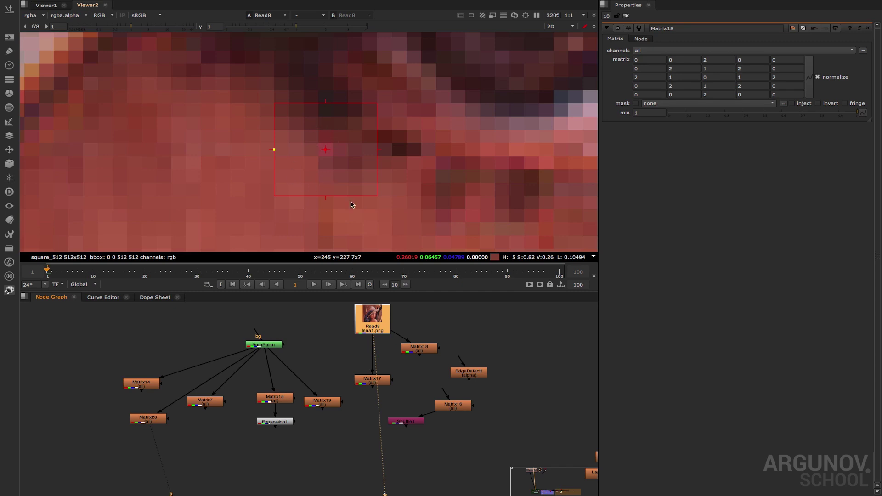
# - Compare the Matrix18 result with the original Read8 image around the sampled 7x7 area
pyautogui.click(416, 349)
pyautogui.press('1')
pyautogui.click(365, 323)
pyautogui.press('1')
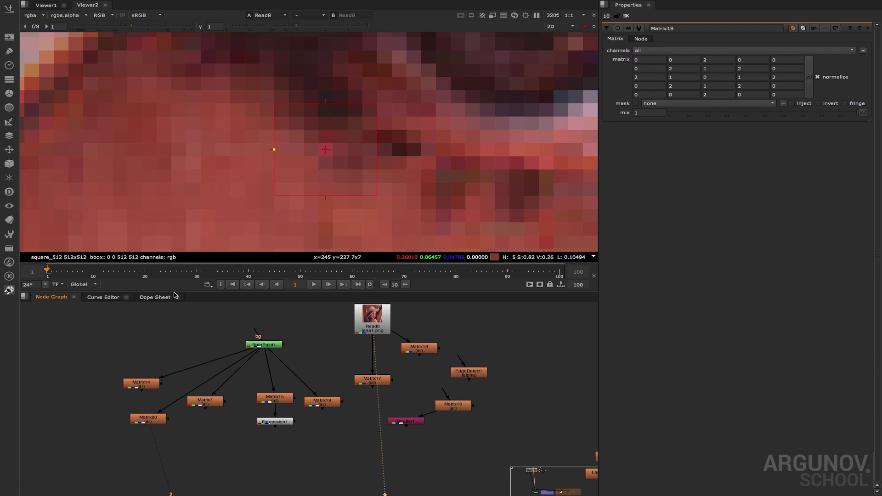
# - Add a Median node, feed it from Read8 and show its result in the viewer
pyautogui.press('Tab')
pyautogui.press('Return')
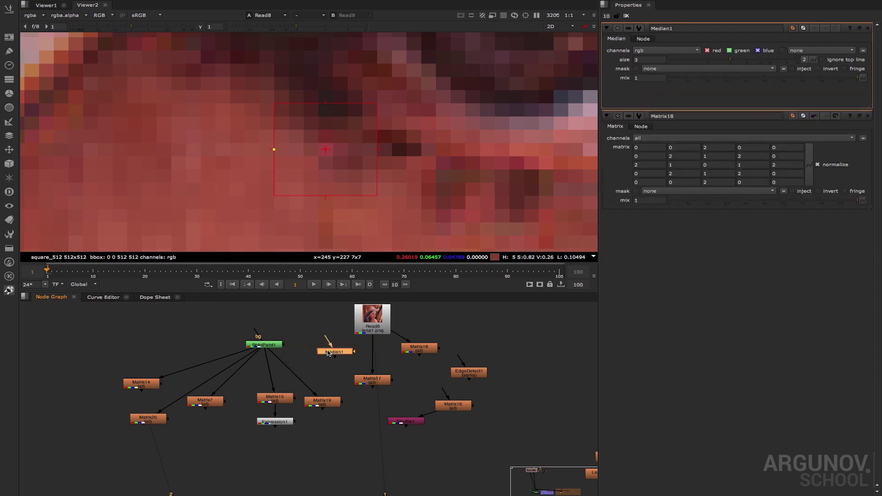
pyautogui.moveTo(326, 336); pyautogui.dragTo(367, 322)
pyautogui.press('1')
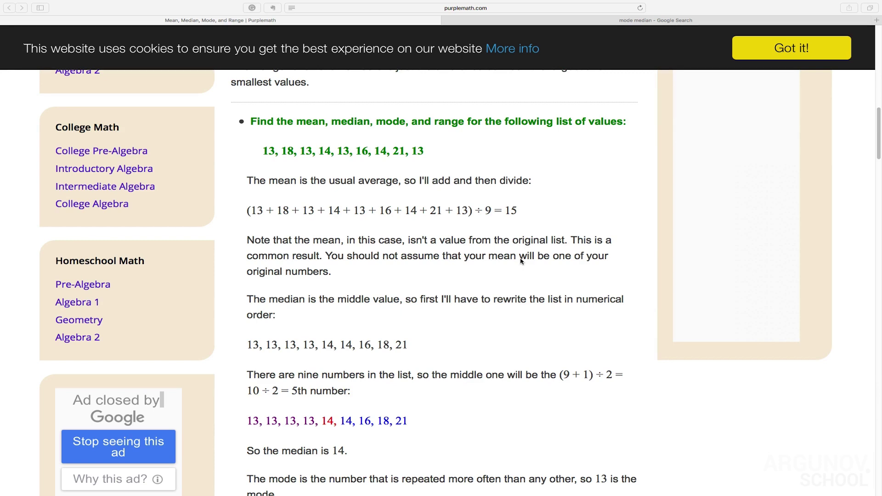
# - Read the Purplemath worked example in the browser on finding the mean, median, mode and range of a number list
pyautogui.scroll(-1, 520, 261)
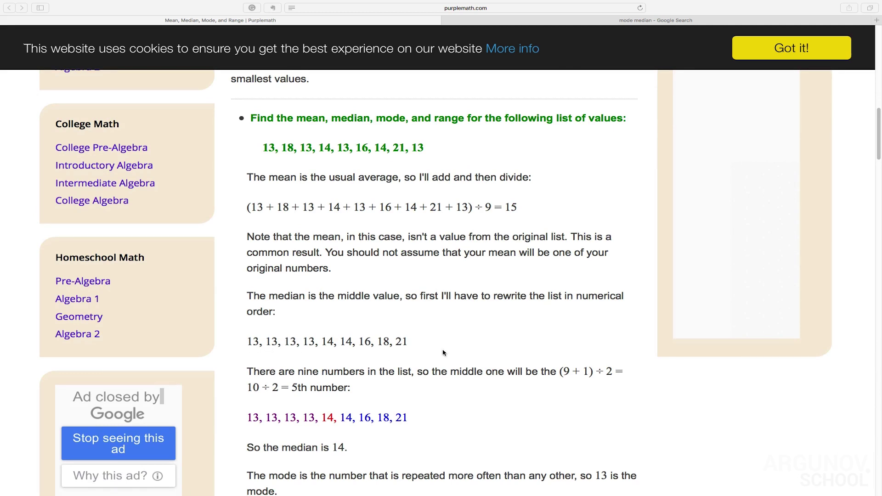
pyautogui.scroll(-2, 415, 351)
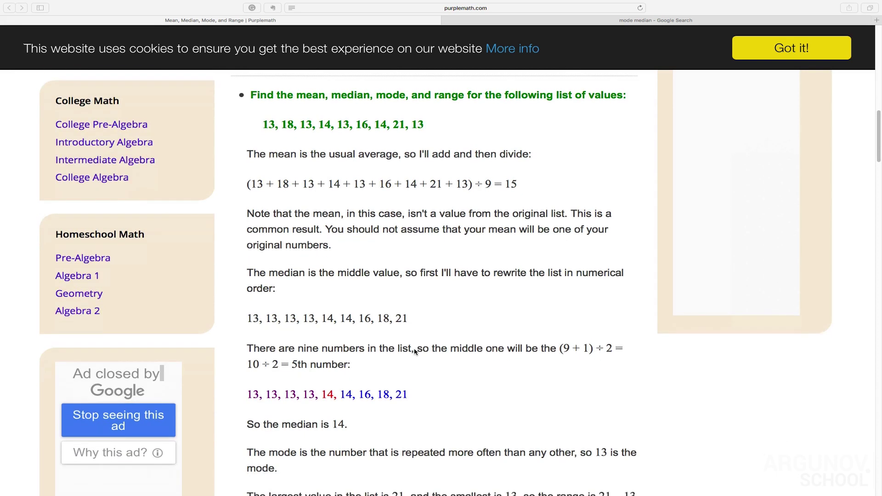
pyautogui.scroll(-2, 415, 352)
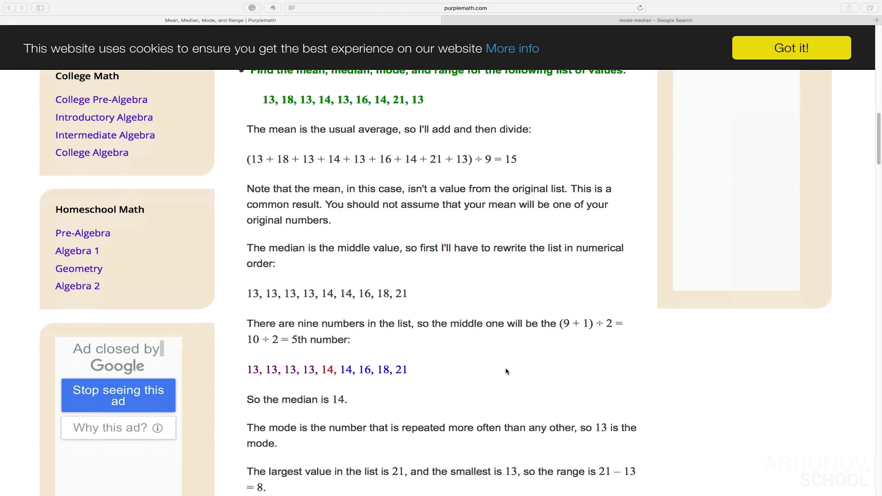
pyautogui.scroll(-2, 506, 371)
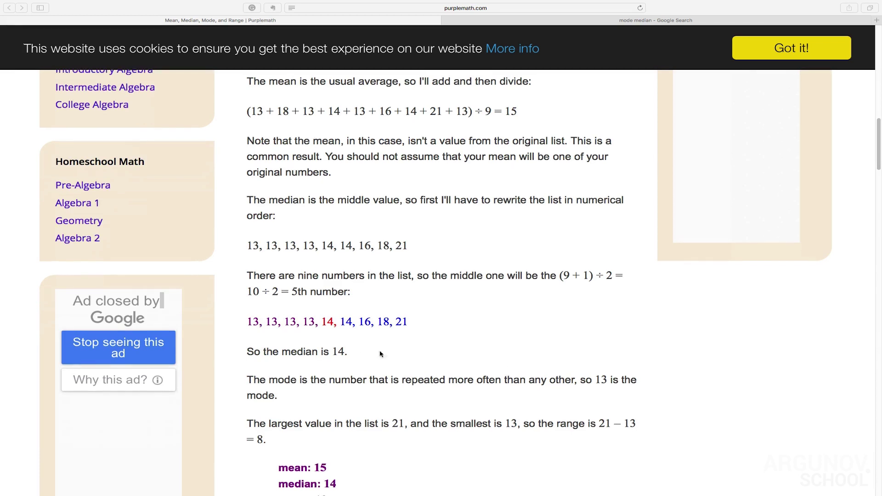
pyautogui.scroll(-1, 420, 353)
pyautogui.scroll(-2, 420, 353)
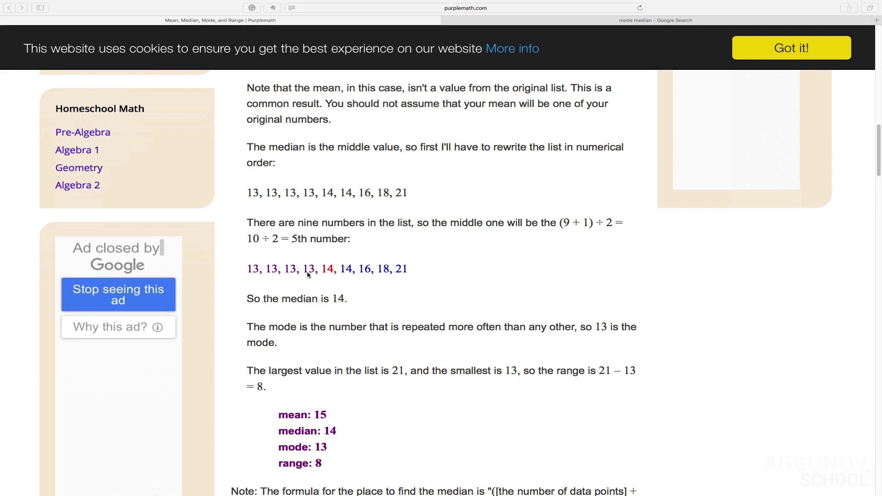
# - Switch to the "mode median" image search and examine the distribution graph marking mode, median and mean
pyautogui.hotkey('ctrl', 'Tab')
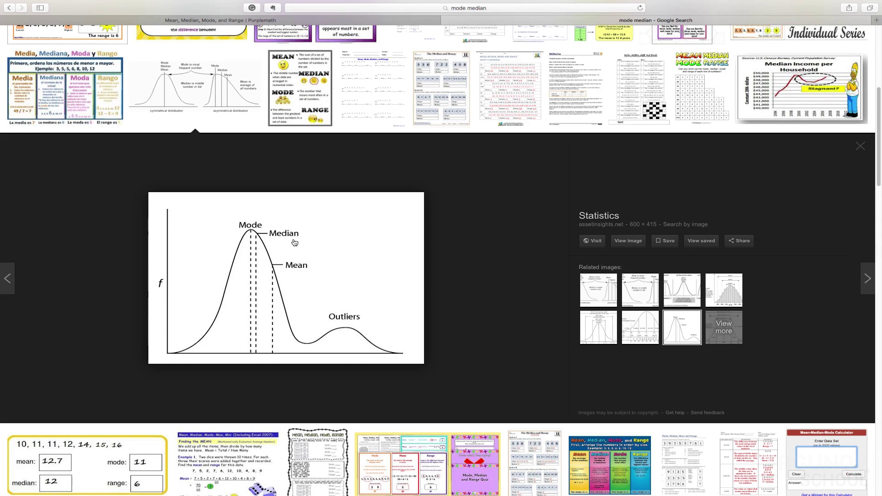
pyautogui.scroll(5, 414, 260)
pyautogui.scroll(-4, 415, 262)
pyautogui.scroll(-1, 415, 262)
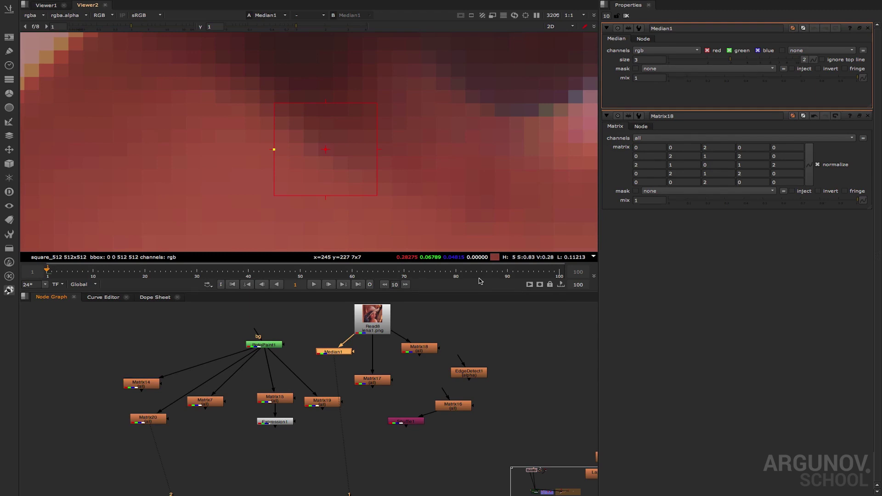
pyautogui.click(456, 317)
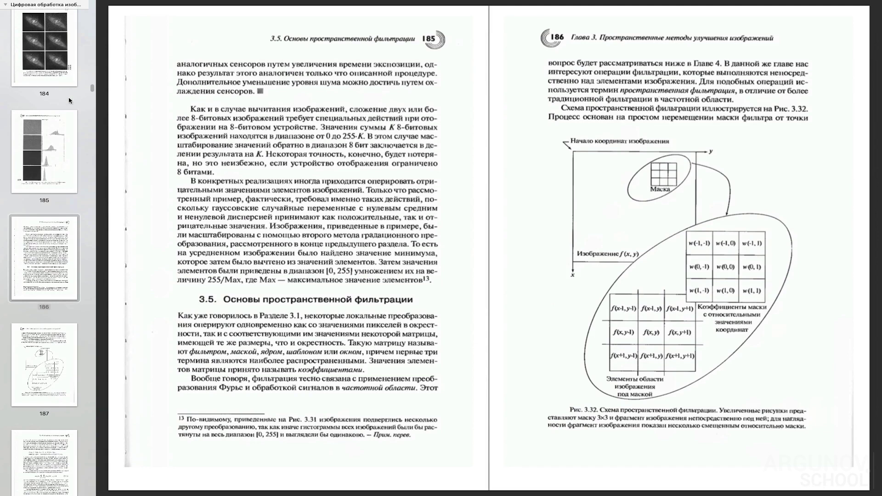
# - Page forward through the image processing book from section 3.5 to section 3.6.2 on order-statistics filters, examining the smoothing filter masks
pyautogui.moveTo(91, 94); pyautogui.dragTo(91, 67)
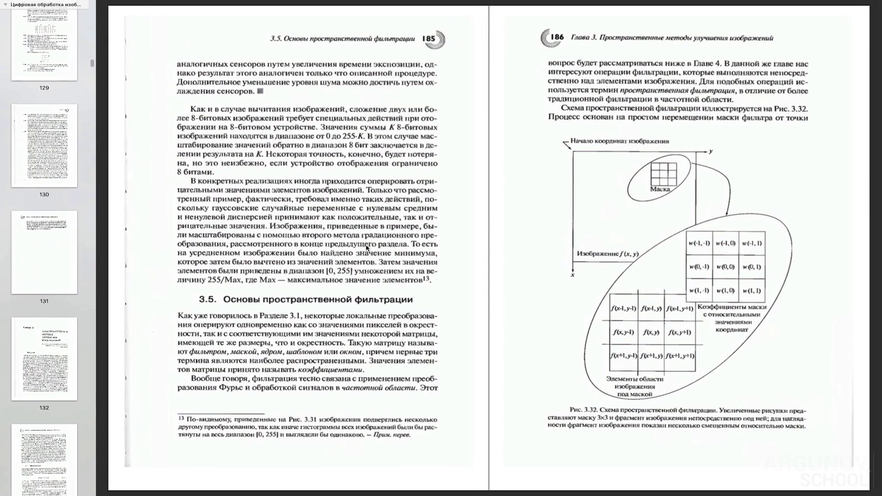
pyautogui.press('Right')
pyautogui.press('Right')
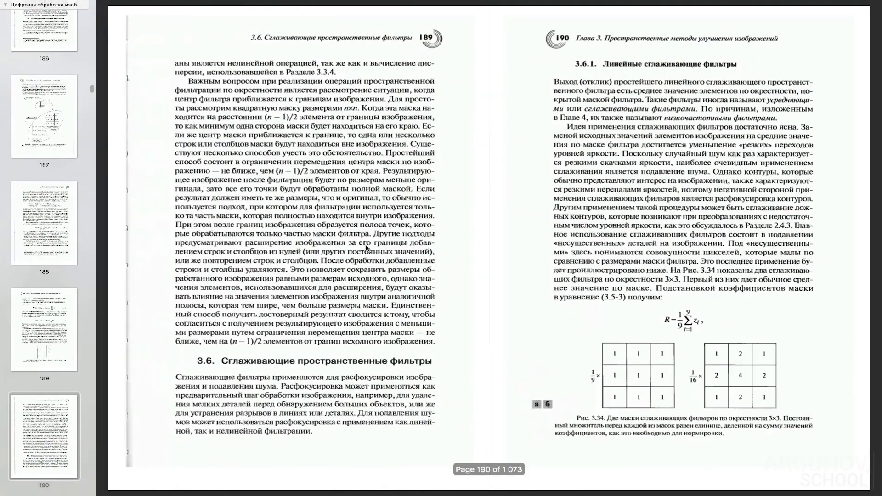
pyautogui.press('Right')
pyautogui.press('Right')
pyautogui.press('Right')
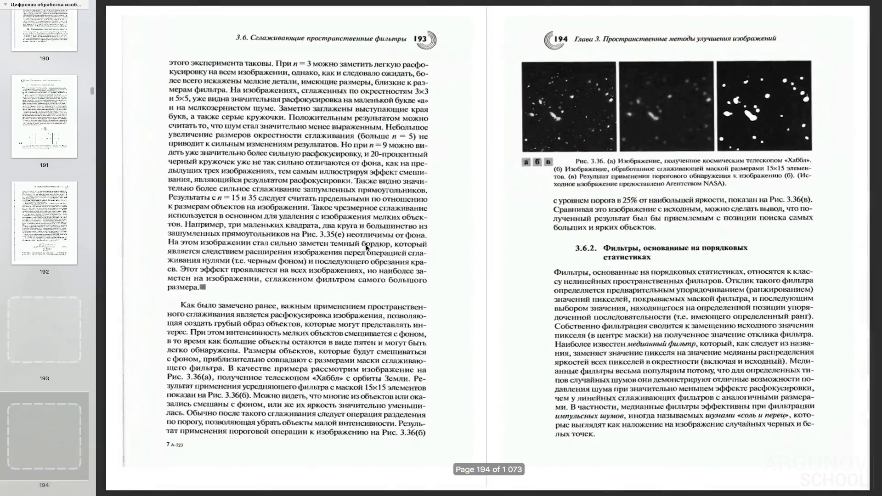
# - Examine section 3.7 on sharpening spatial filters up to the Sobel gradient masks in Fig. 3.44, and return to the book's cover page
pyautogui.press('Right')
pyautogui.press('Right')
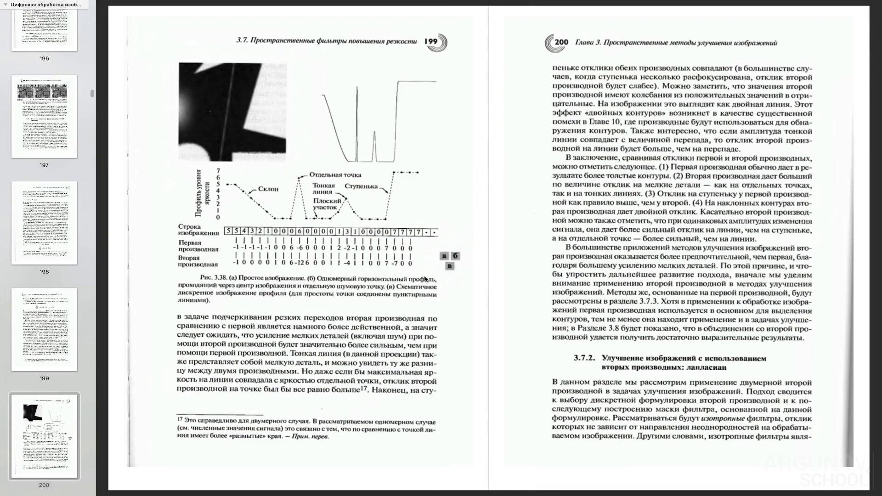
pyautogui.press('Right')
pyautogui.press('Right')
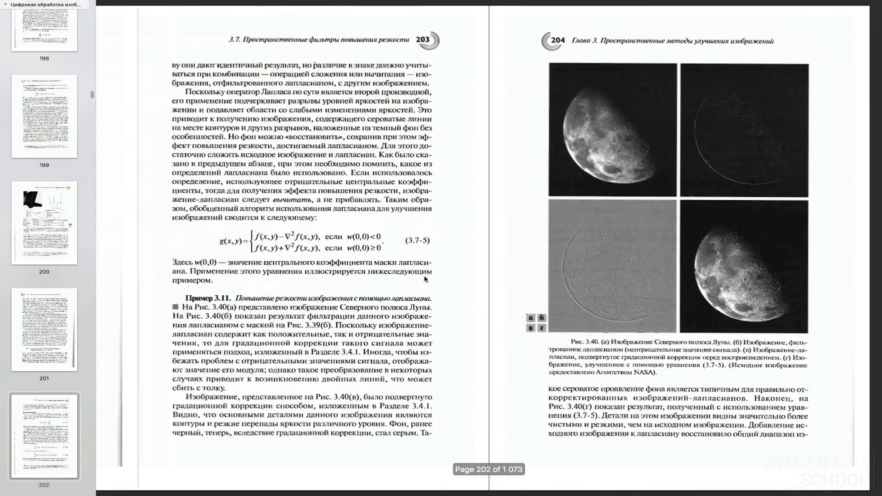
pyautogui.press('Right')
pyautogui.press('Right')
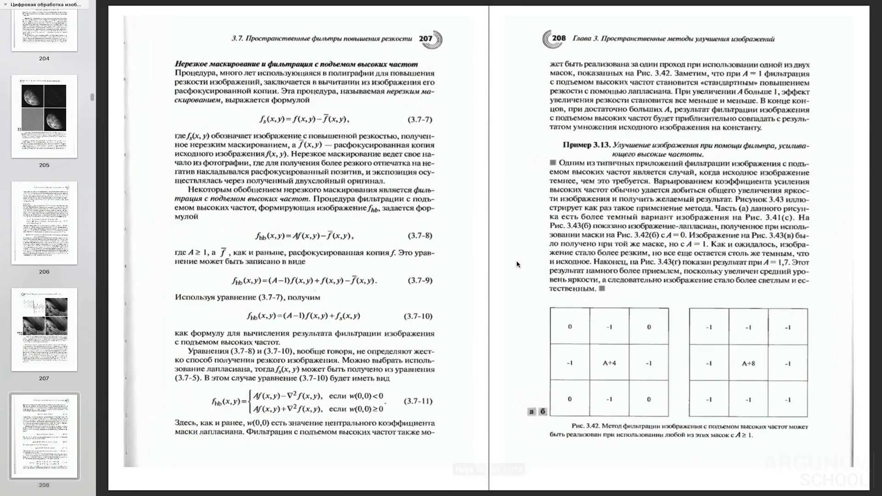
pyautogui.press('Right')
pyautogui.press('Right')
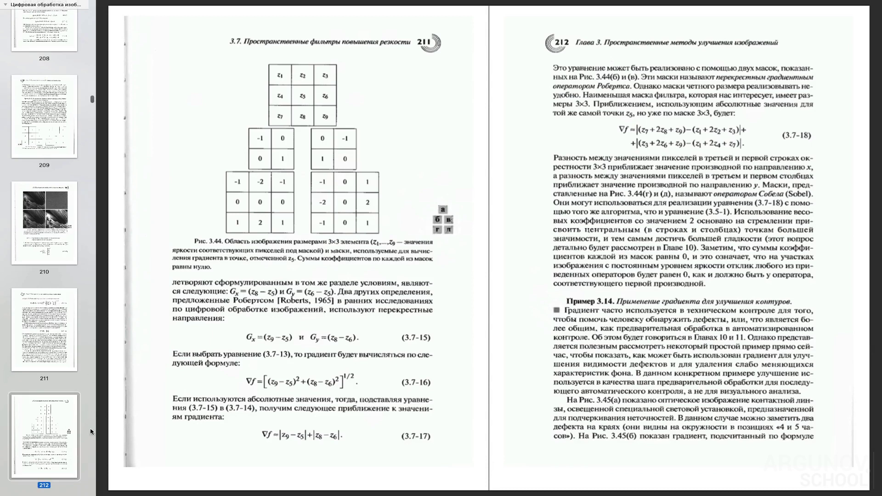
pyautogui.moveTo(92, 100); pyautogui.dragTo(102, 7)
pyautogui.click(44, 60)
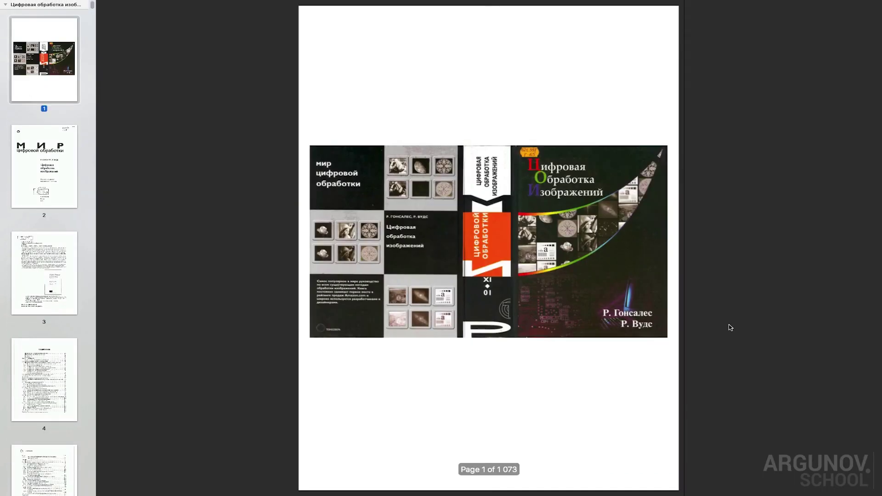